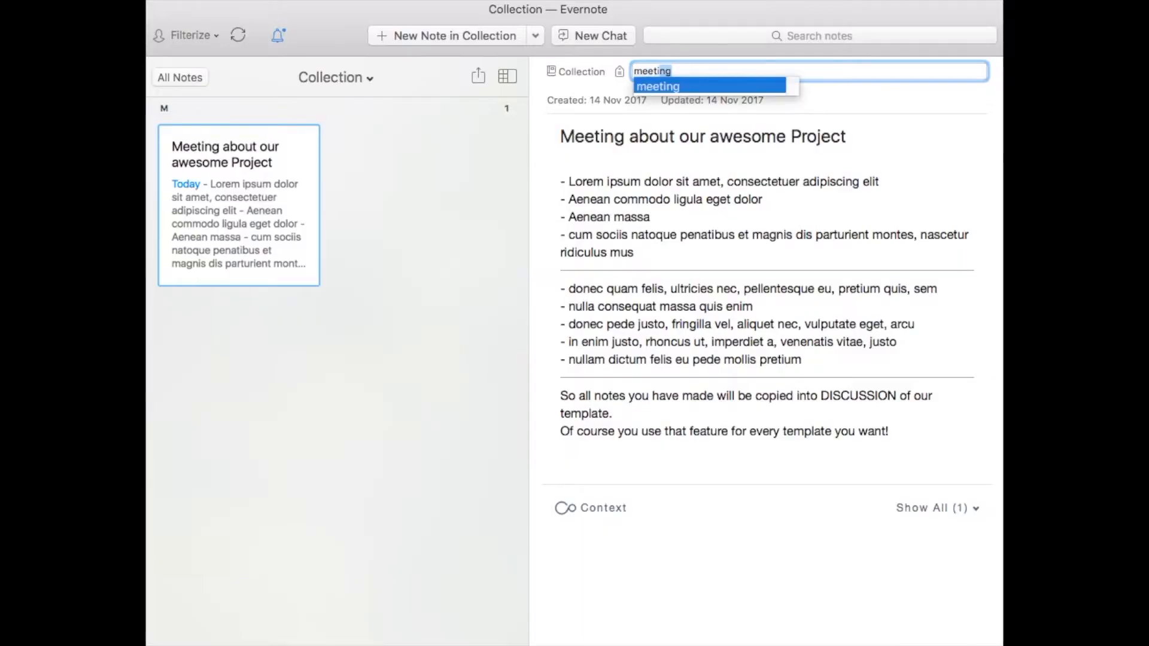
- Accept the 'meeting' tag on the project meeting note and sync it so the filter runs
key(Return)
key(Return)
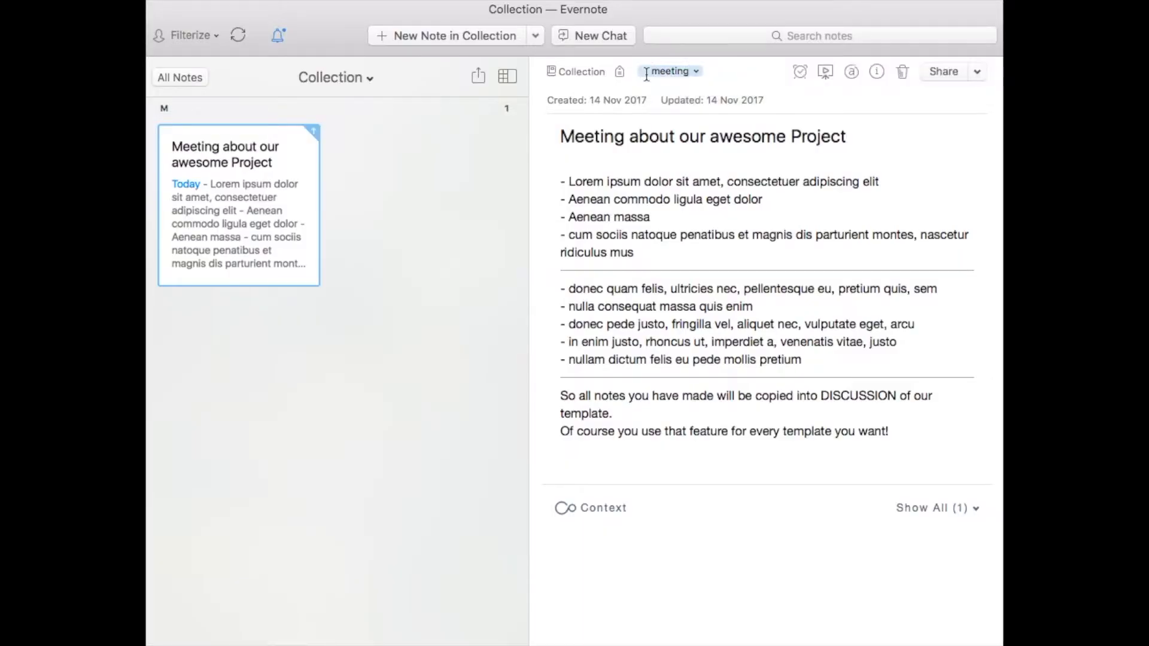
click(239, 34)
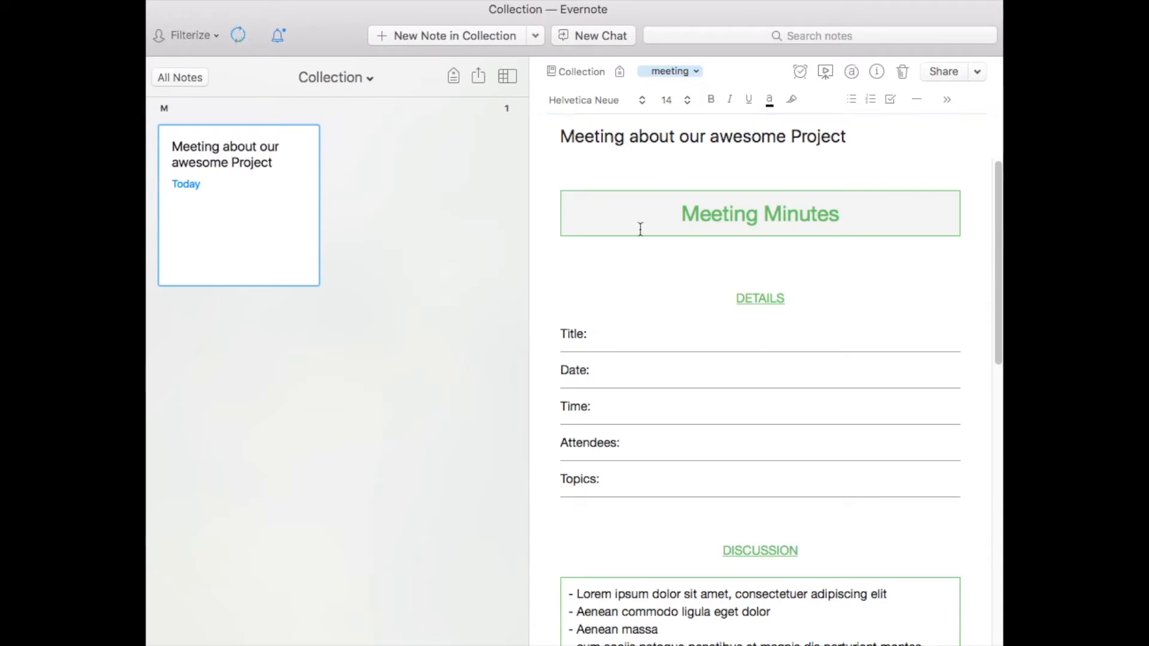
scroll(825, 422, down, 5)
scroll(825, 422, down, 5)
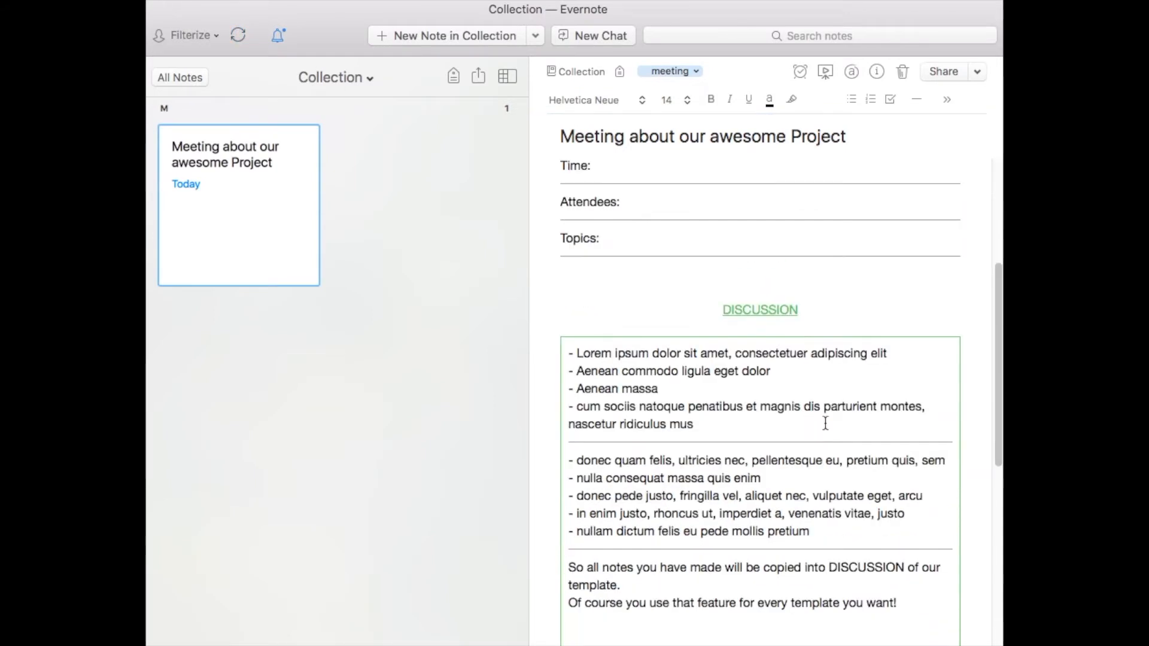
scroll(826, 422, down, 5)
scroll(826, 422, down, 3)
scroll(742, 443, down, 5)
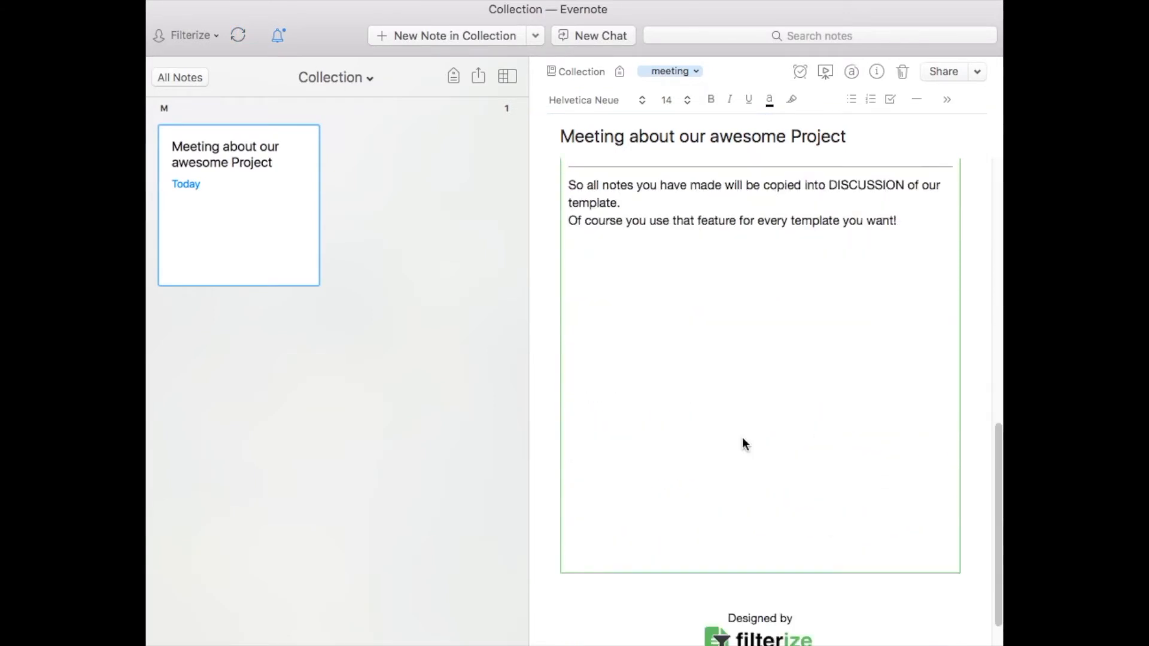
scroll(743, 443, down, 2)
scroll(742, 442, up, 3)
scroll(742, 443, up, 10)
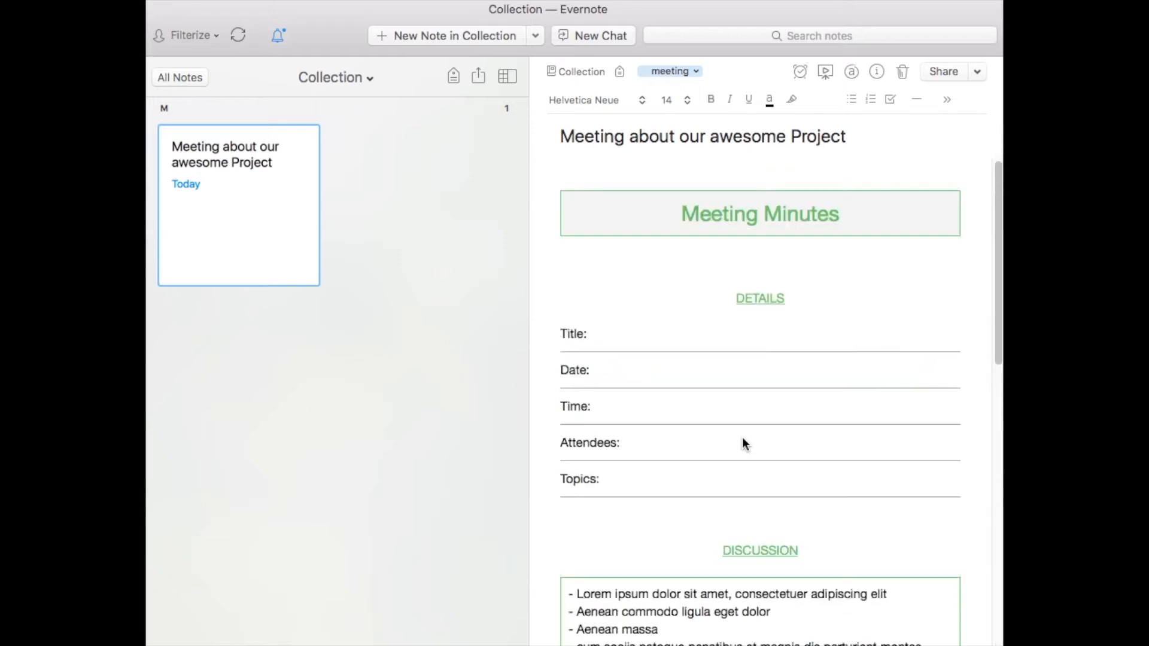
click(418, 270)
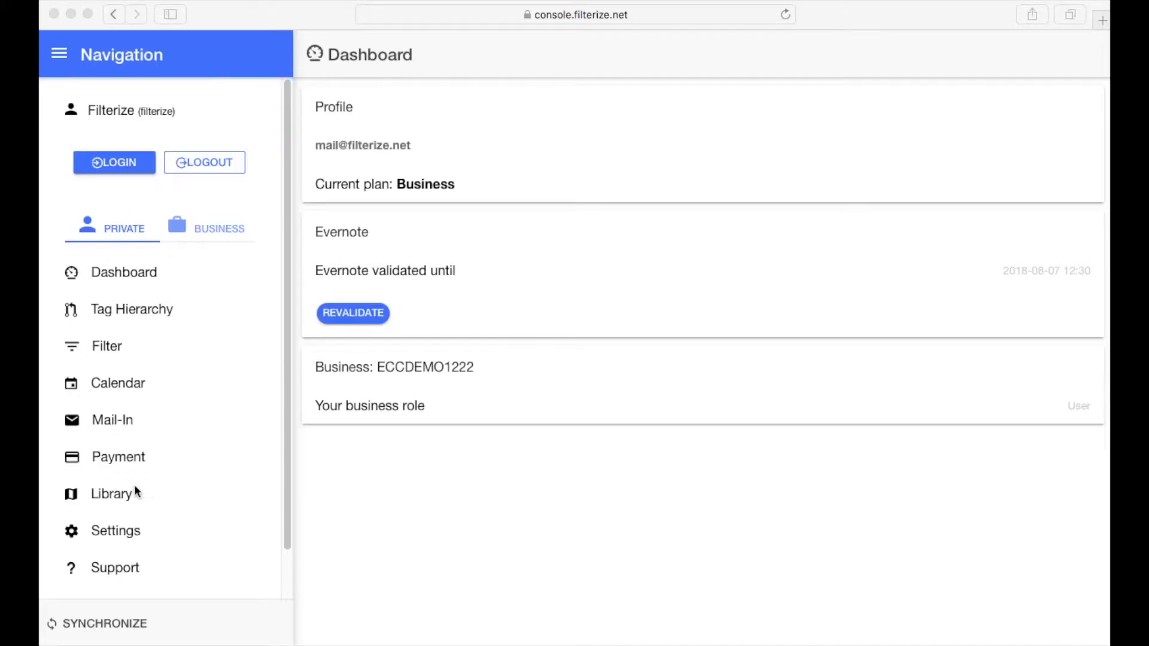
- Focus the Filterize dashboard briefly, then return to the Evernote Templates window
click(256, 487)
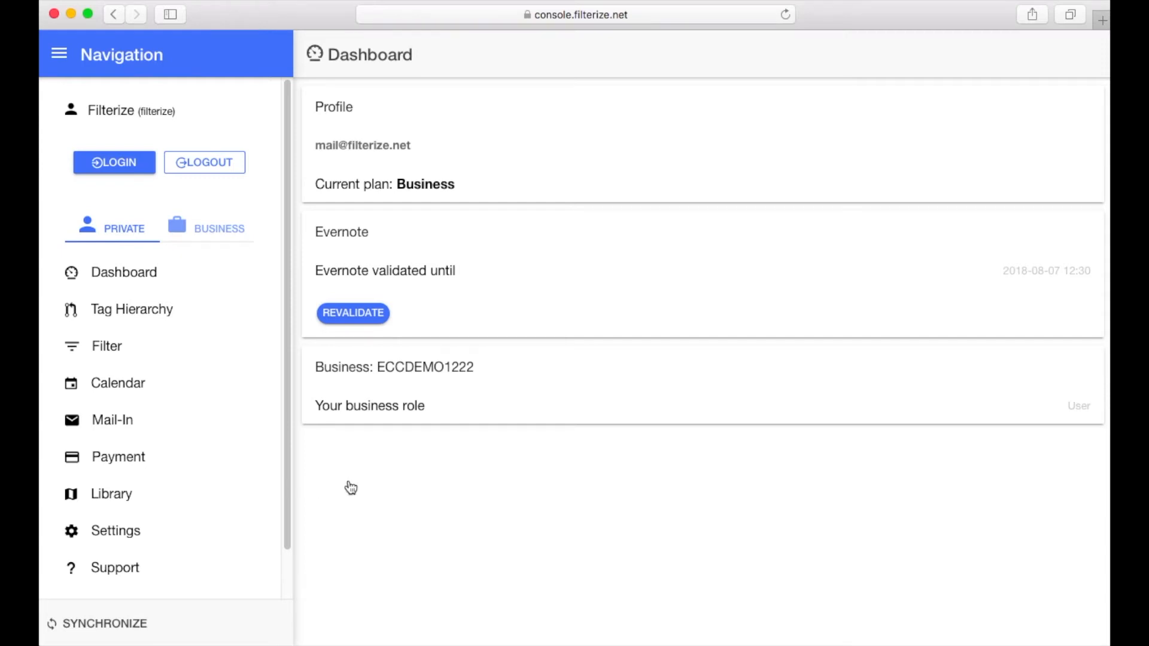
key(super+Tab)
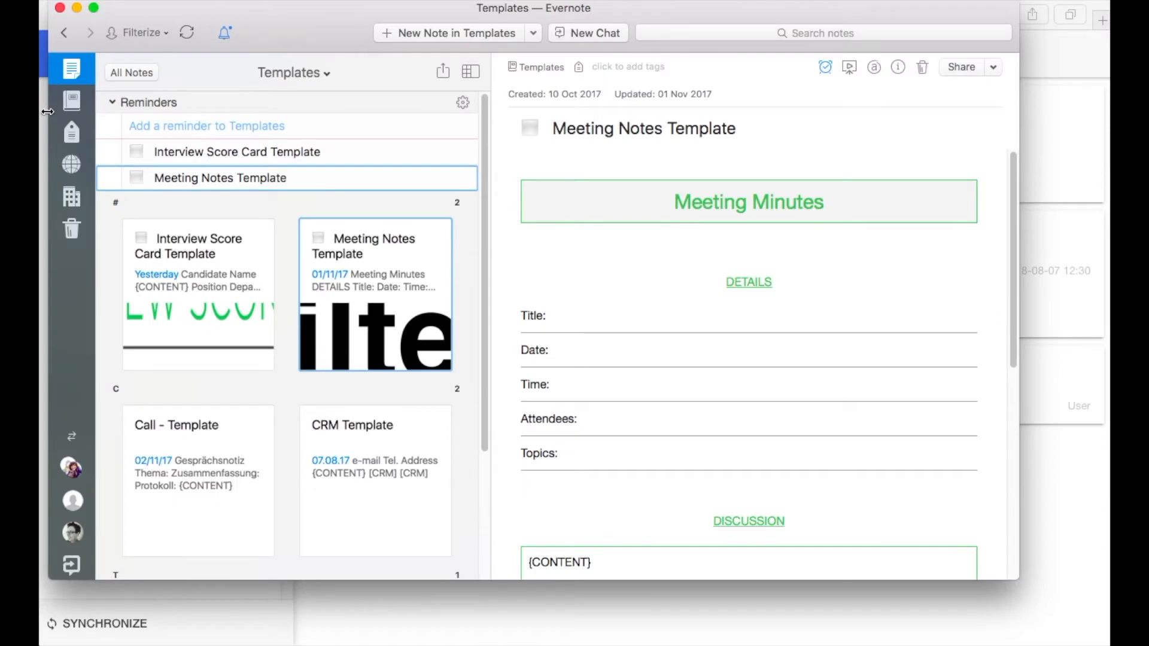
click(71, 102)
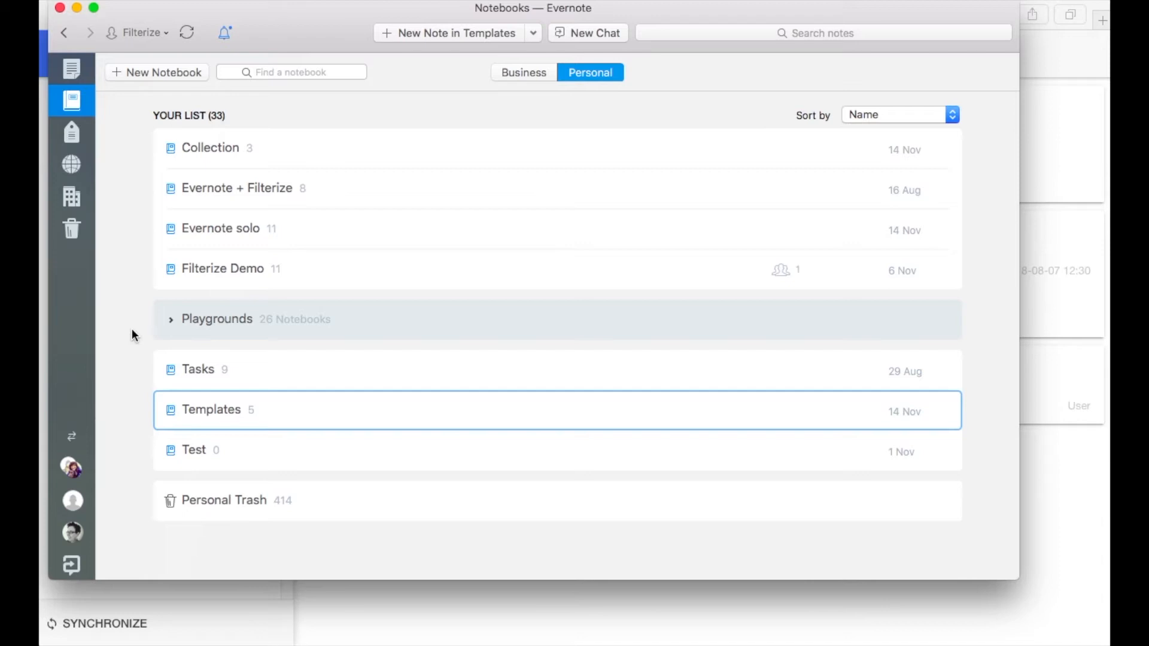
double_click(196, 409)
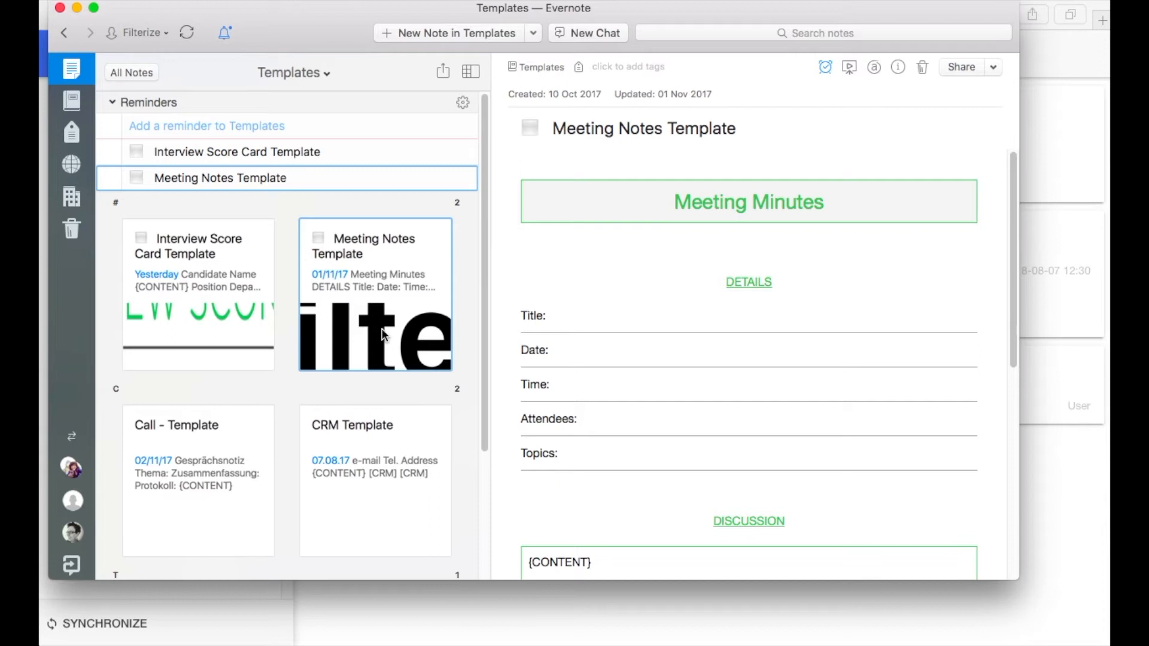
scroll(633, 373, down, 10)
scroll(633, 373, up, 5)
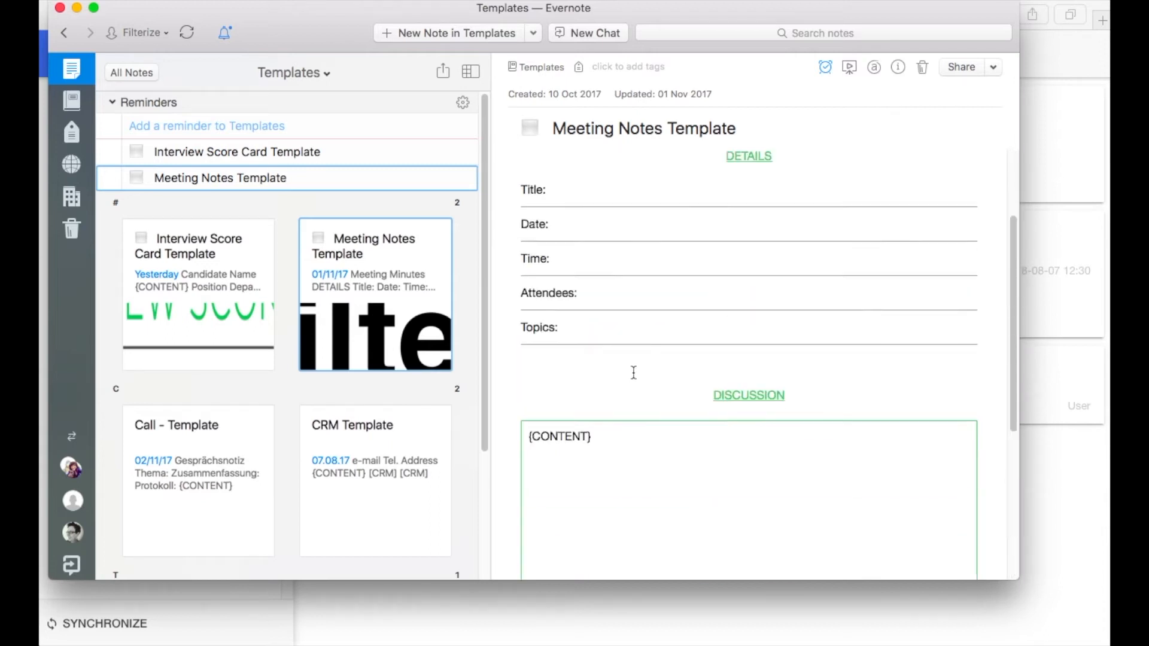
scroll(633, 373, up, 5)
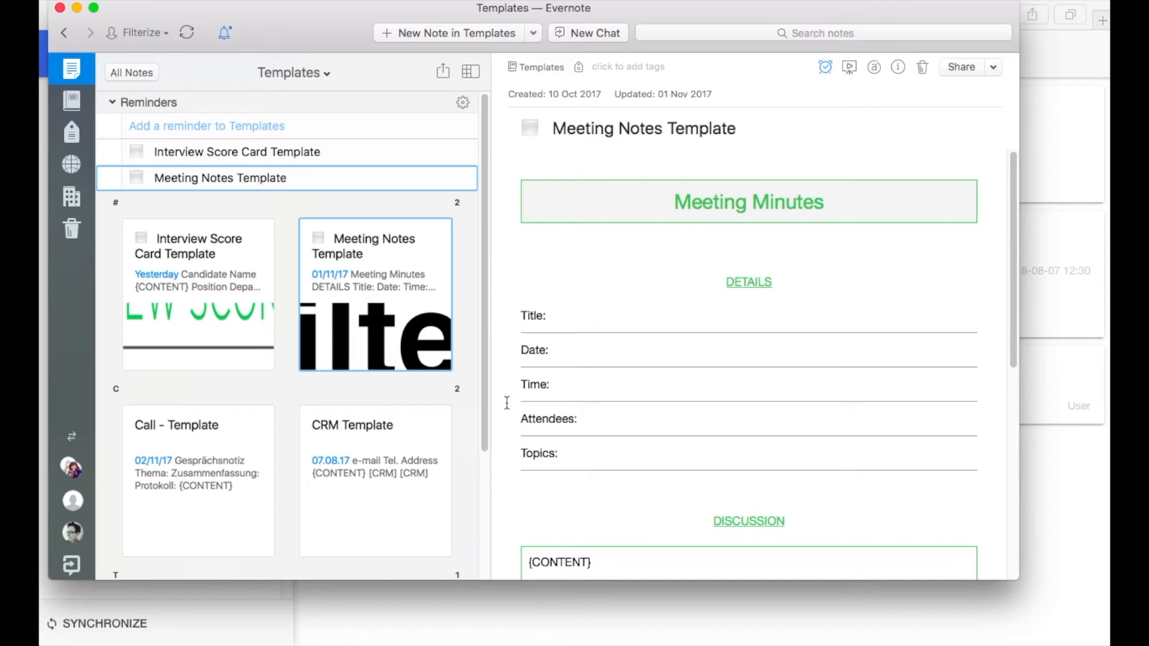
scroll(507, 403, down, 4)
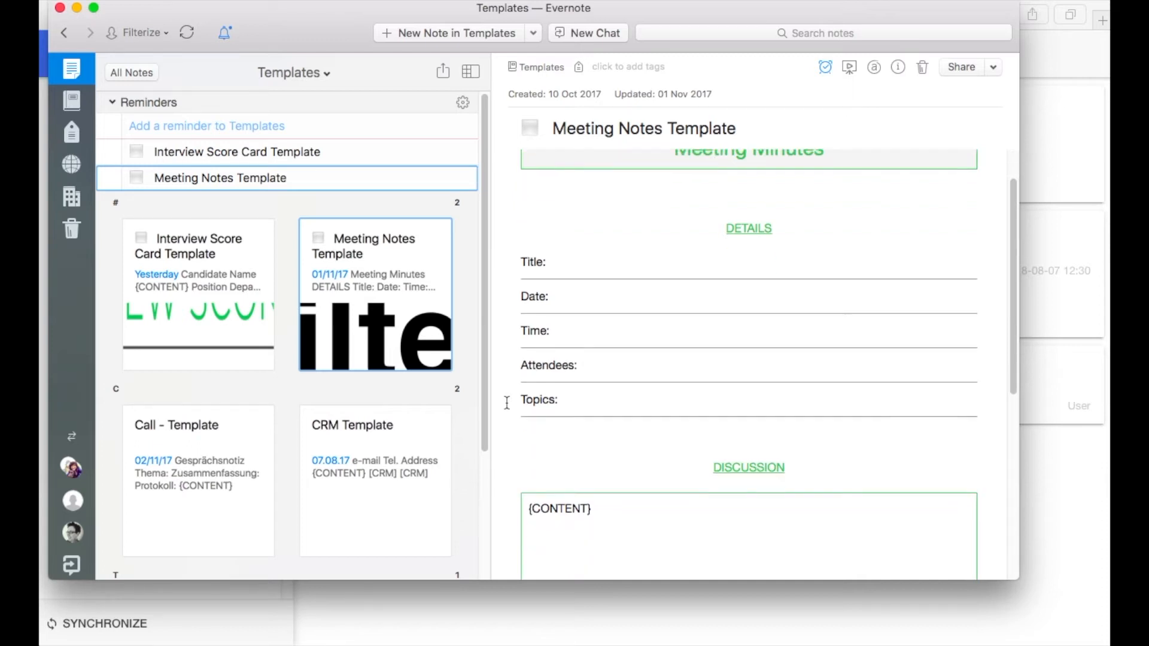
scroll(507, 404, down, 4)
scroll(507, 403, down, 4)
scroll(506, 404, up, 3)
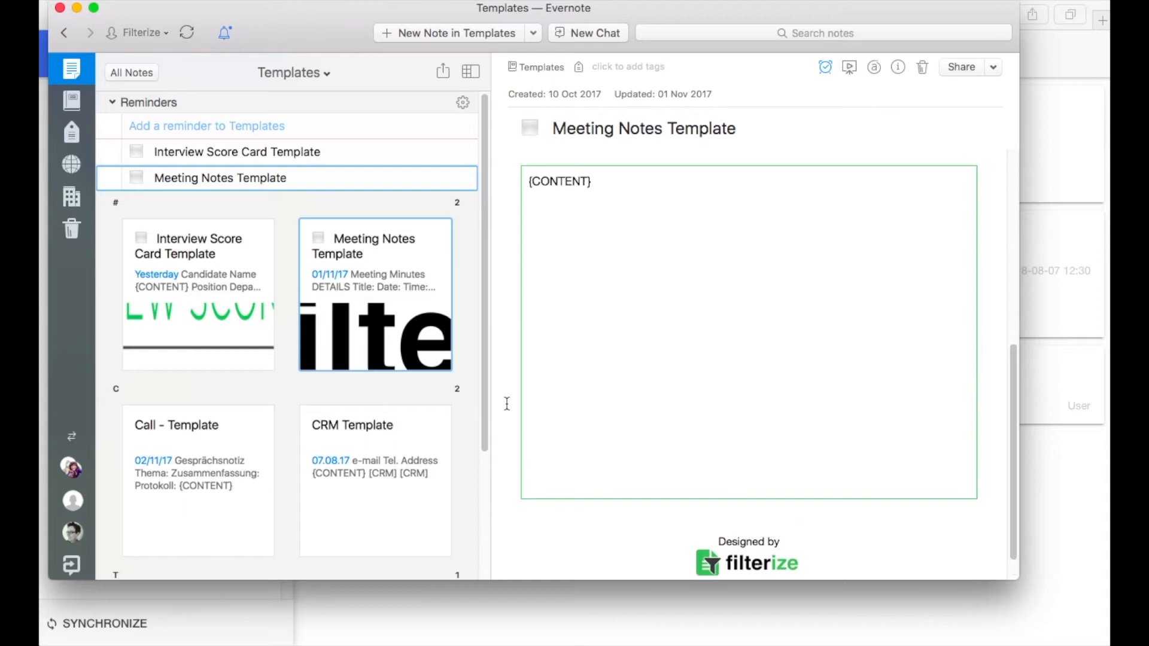
scroll(507, 403, up, 5)
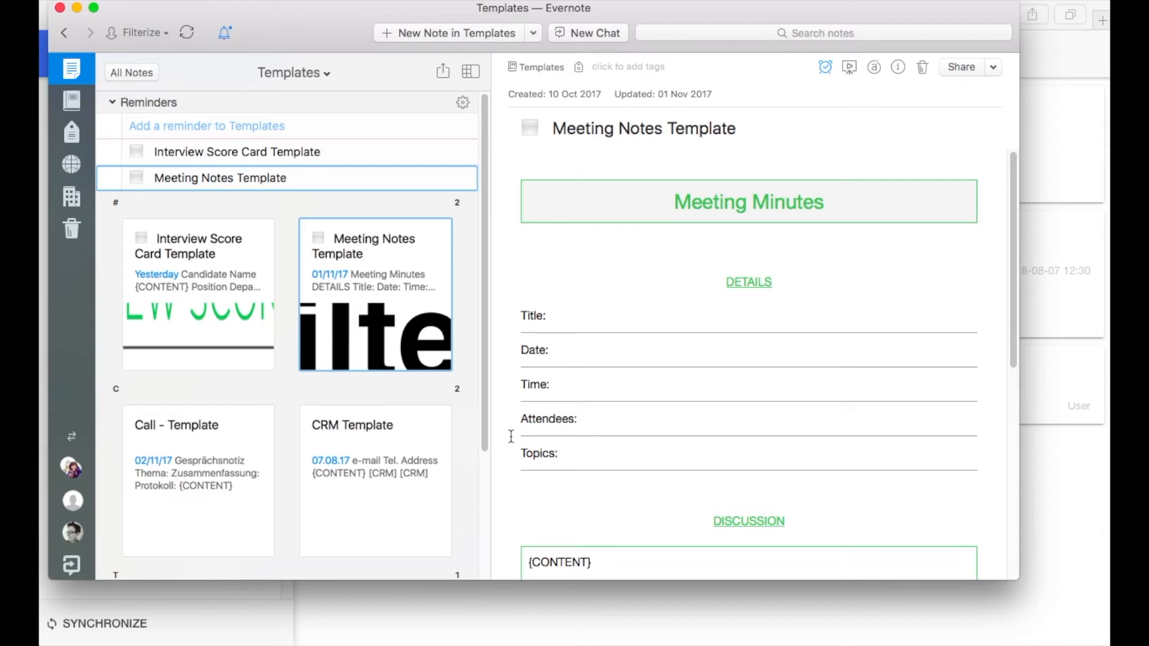
scroll(510, 437, down, 2)
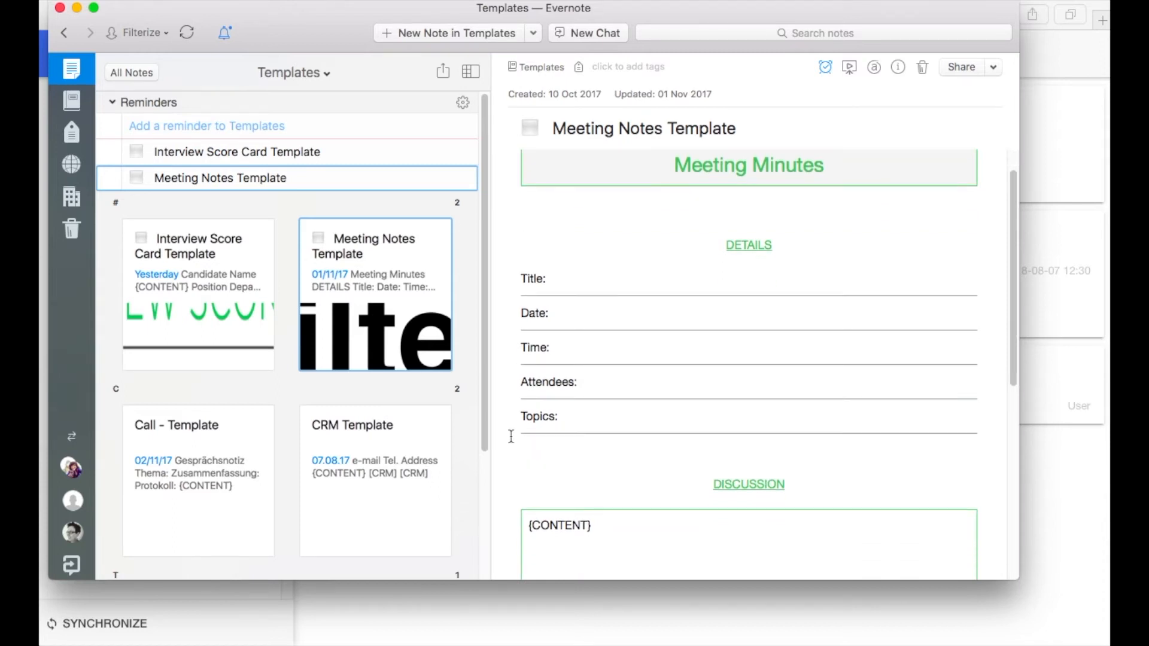
scroll(511, 437, down, 1)
scroll(510, 437, down, 1)
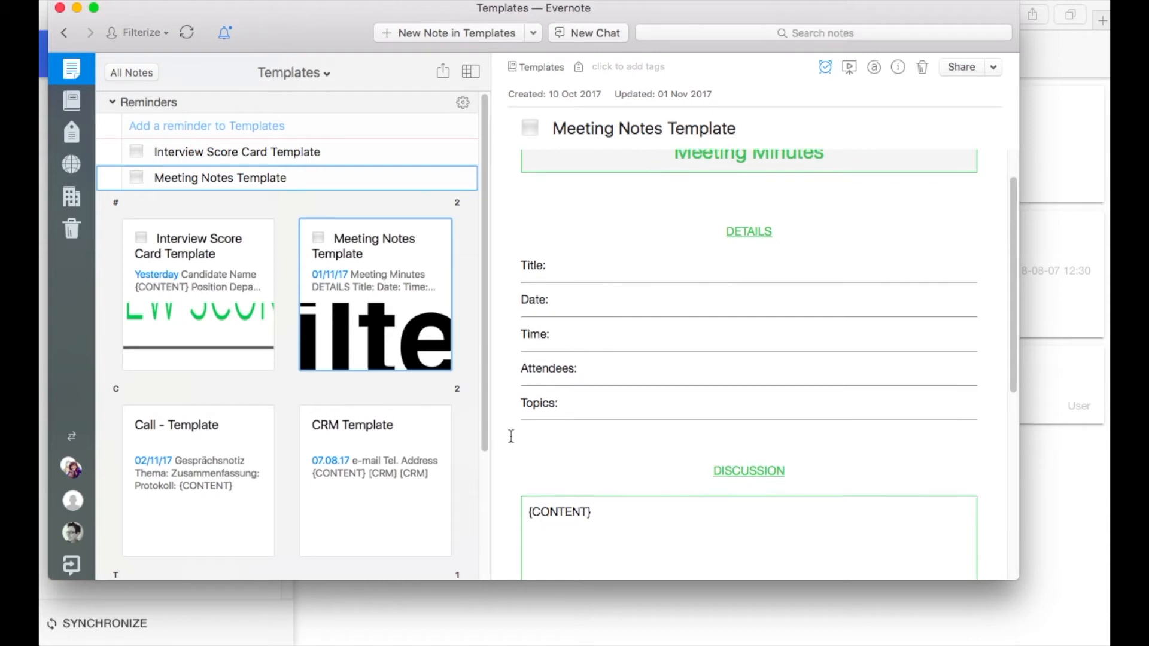
scroll(510, 438, down, 2)
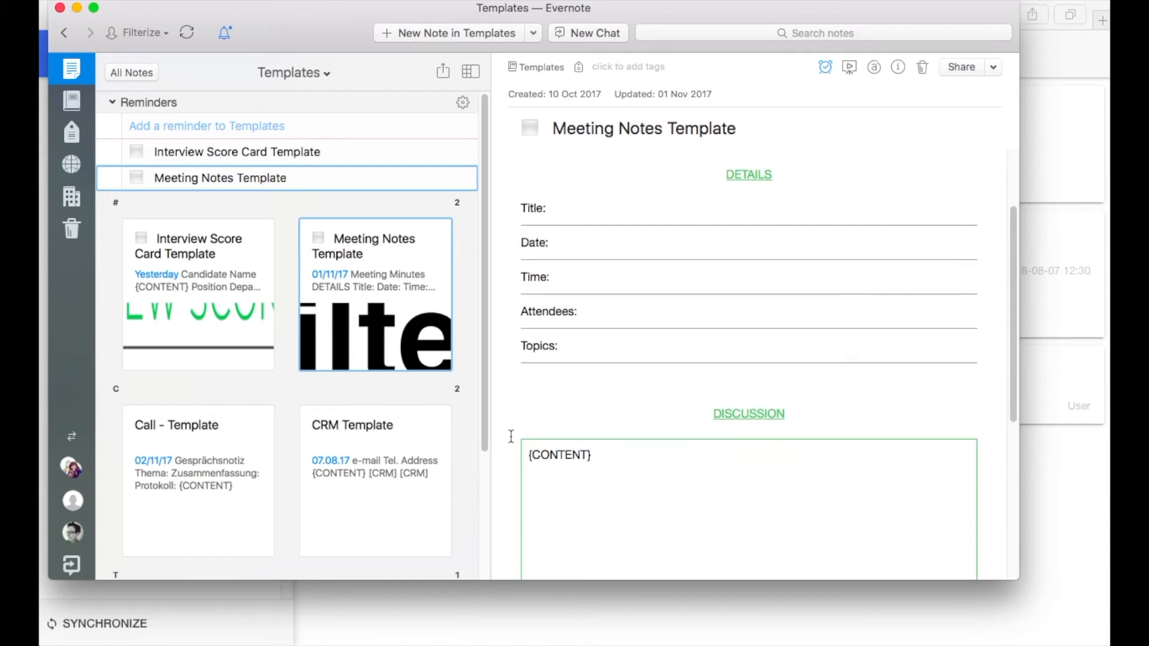
scroll(511, 437, down, 1)
scroll(510, 438, up, 1)
scroll(514, 382, down, 3)
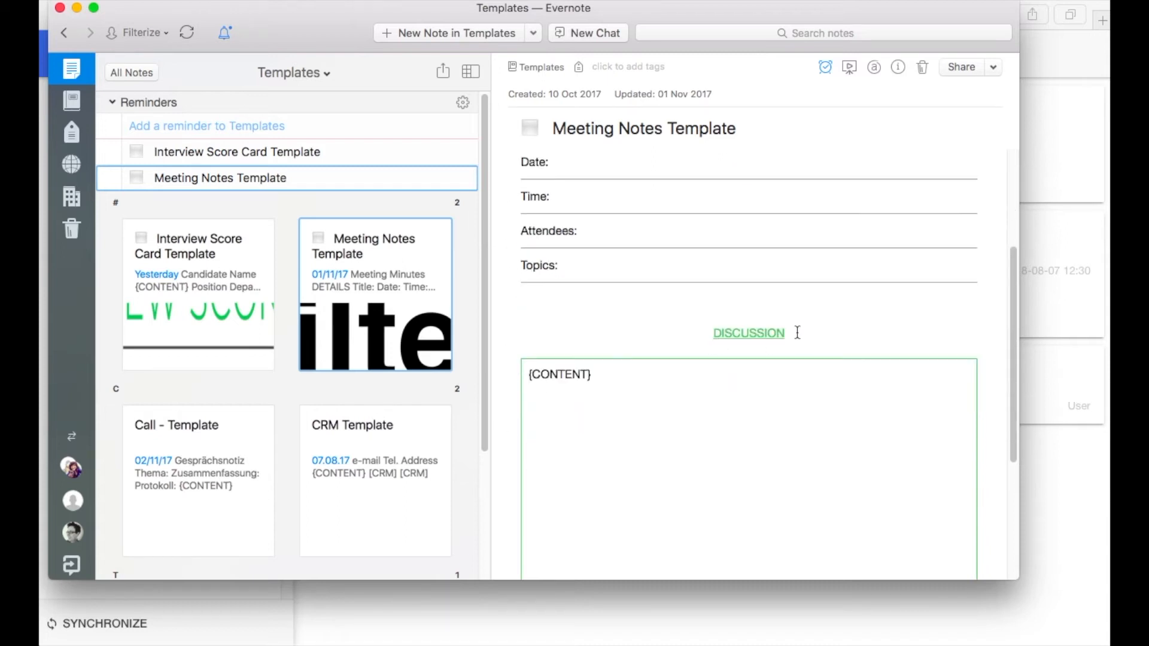
scroll(674, 416, down, 1)
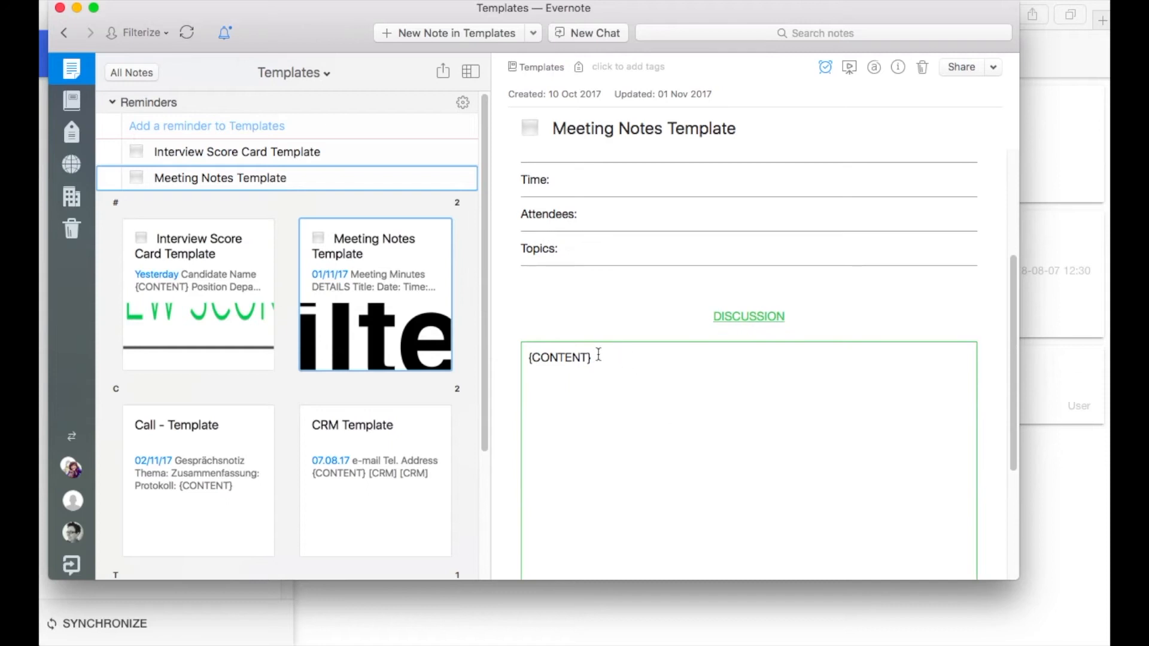
- Highlight the {CONTENT} placeholder under DISCUSSION, then bring the Filterize console forward
drag(595, 357, 536, 357)
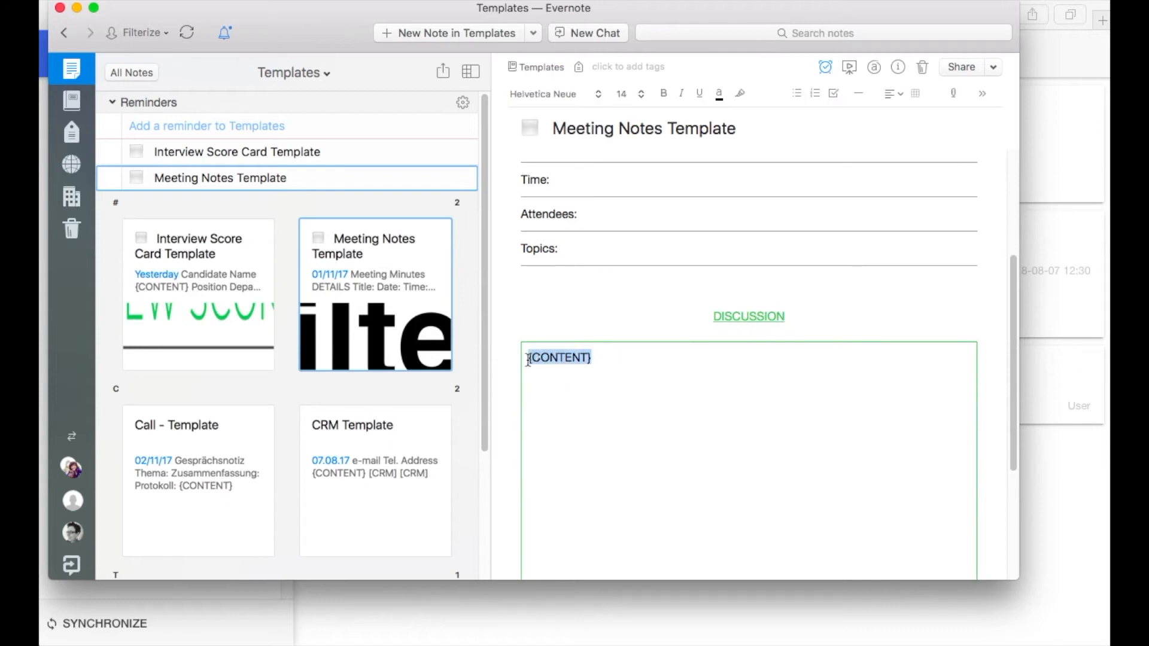
click(577, 385)
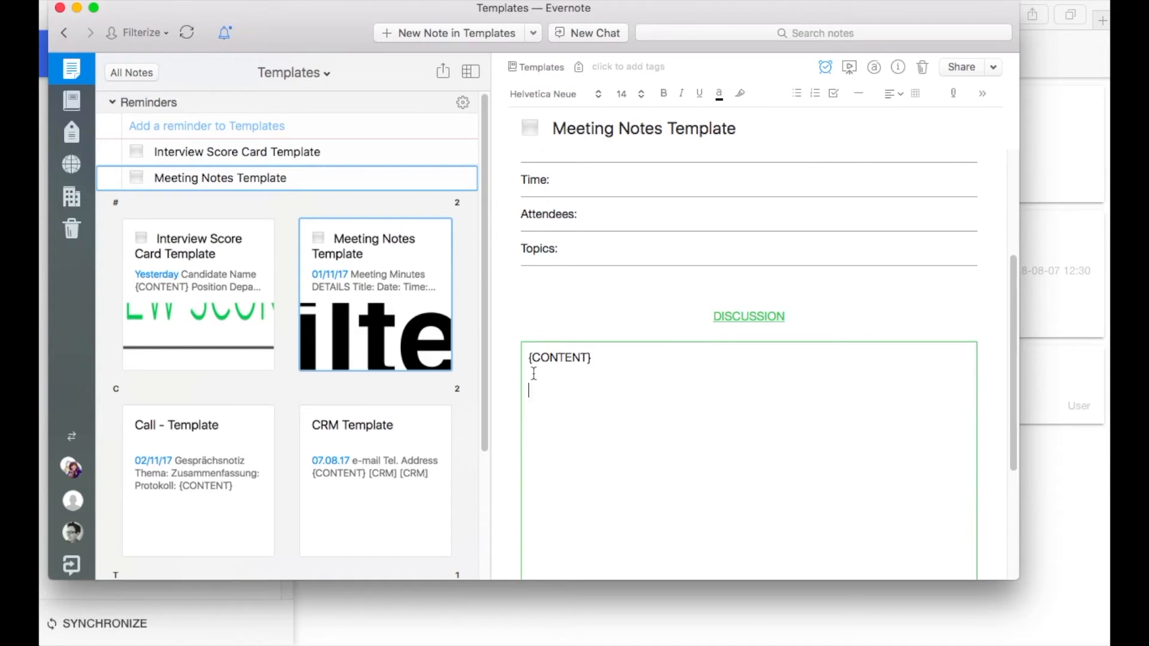
scroll(557, 386, up, 3)
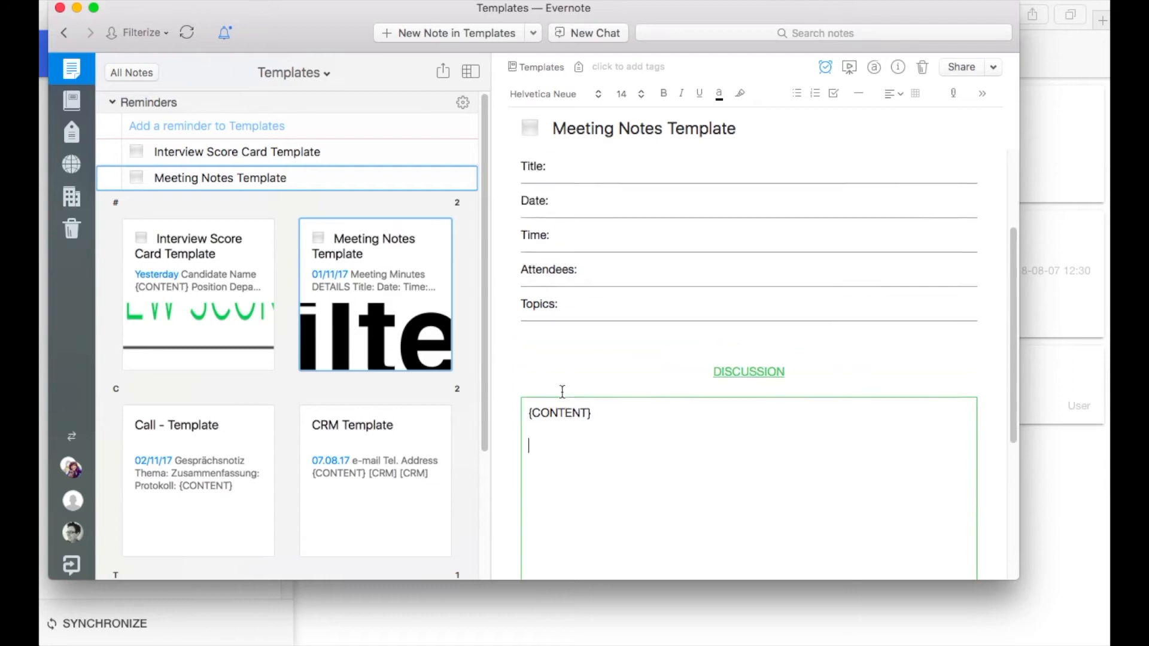
scroll(562, 391, up, 3)
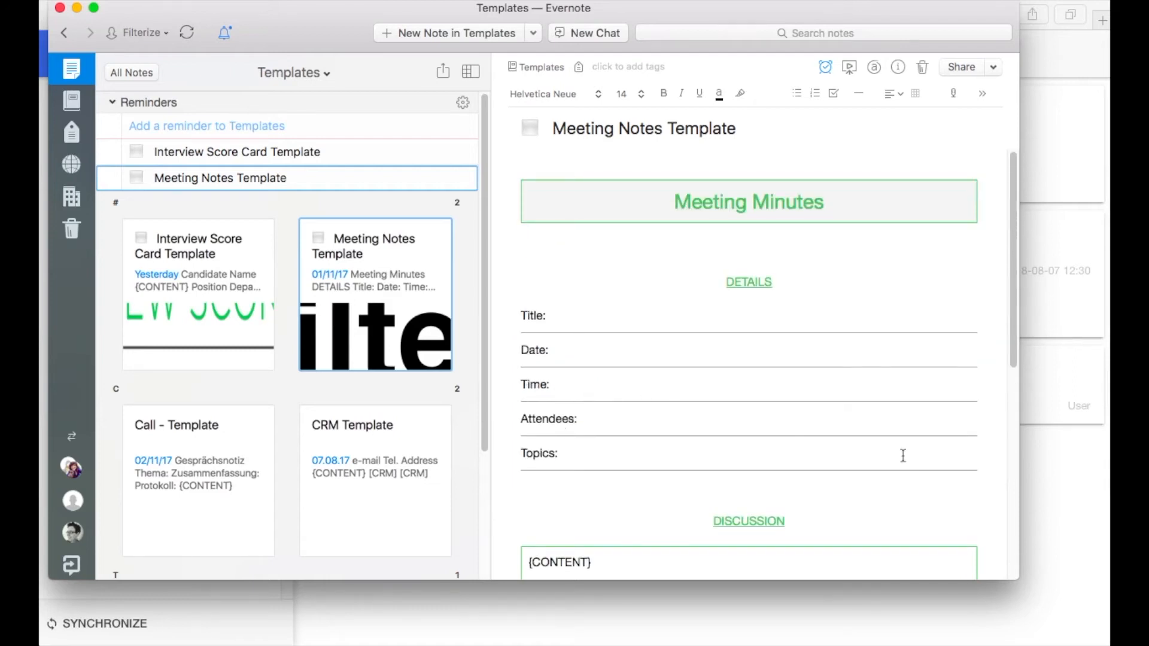
click(1052, 481)
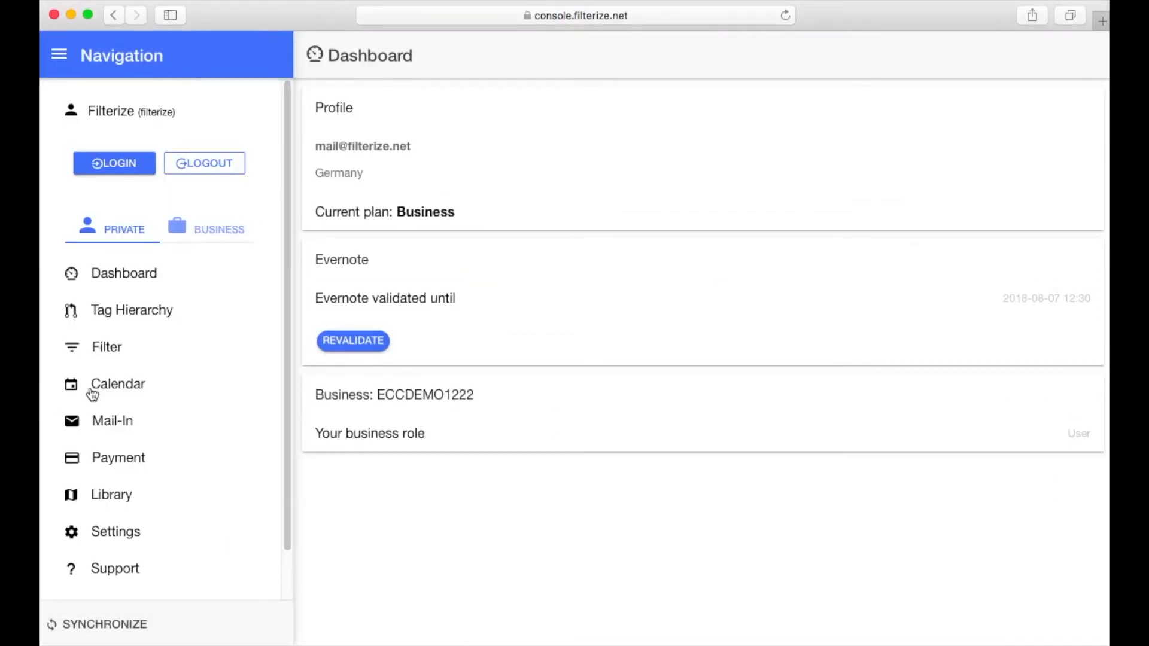
- From the Filter list, start a blank new filter
click(97, 352)
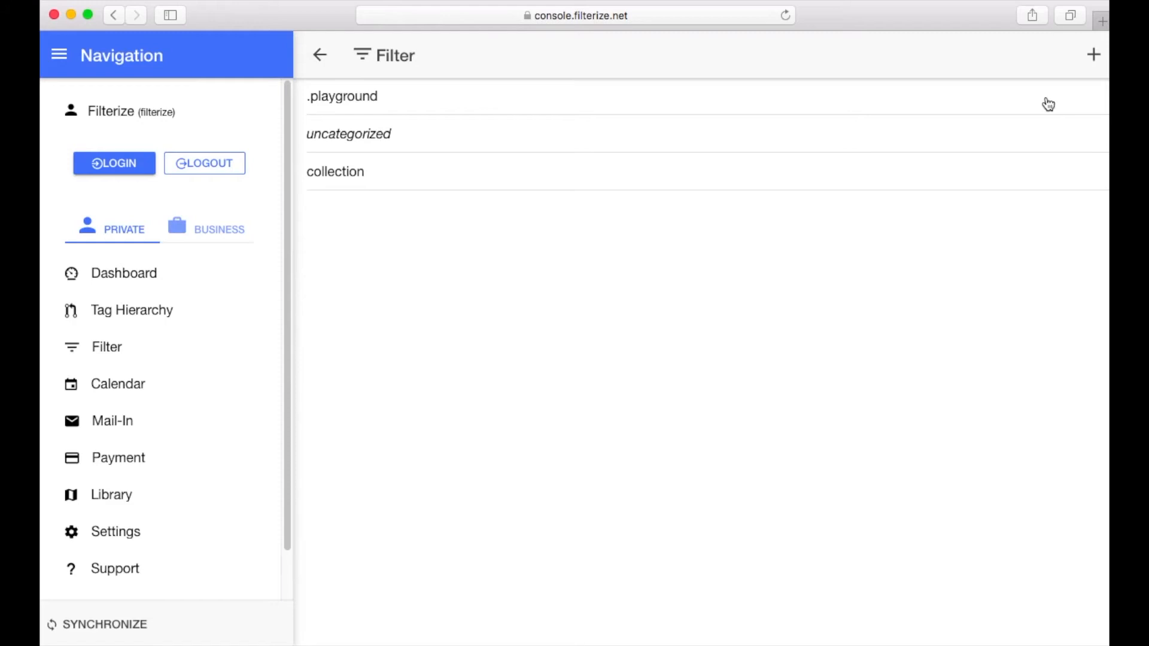
click(1094, 58)
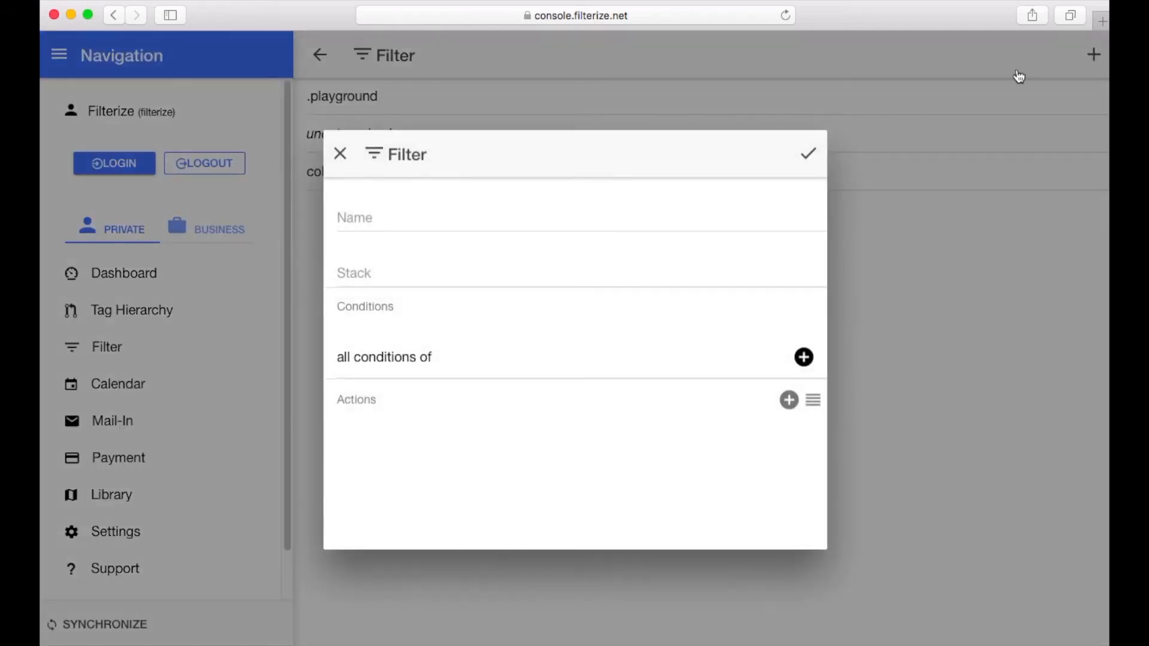
- Name the filter meeting_minutes, set its stack to templates, and begin a new condition
click(404, 221)
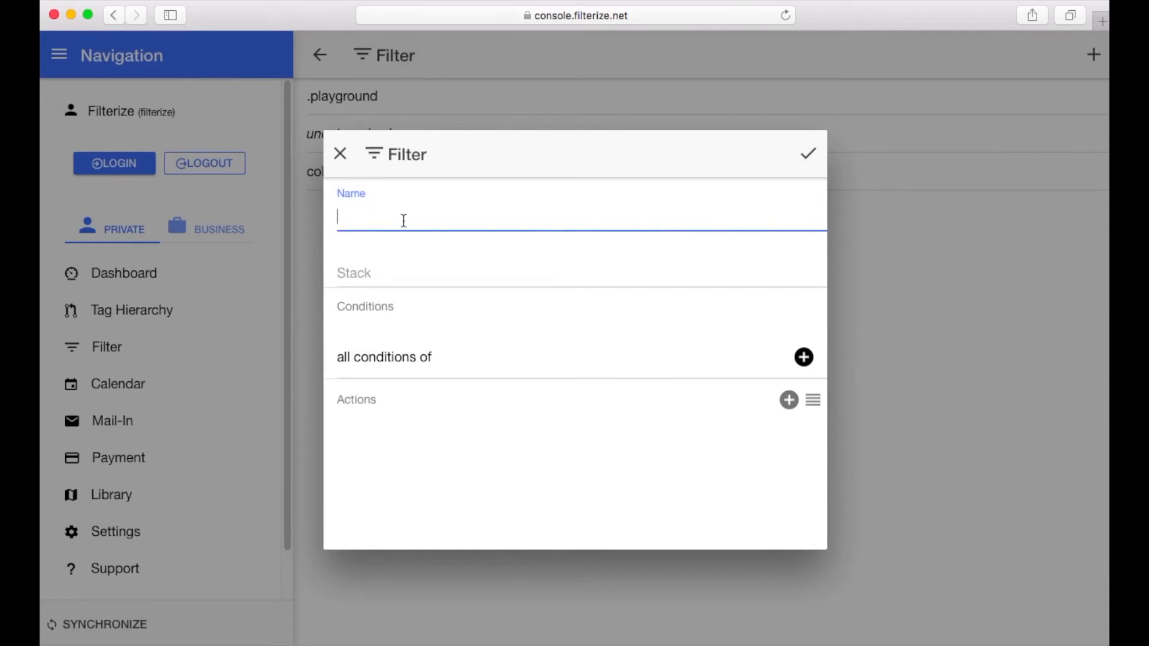
text(meet)
text(ing_mi)
text(nutes)
click(369, 272)
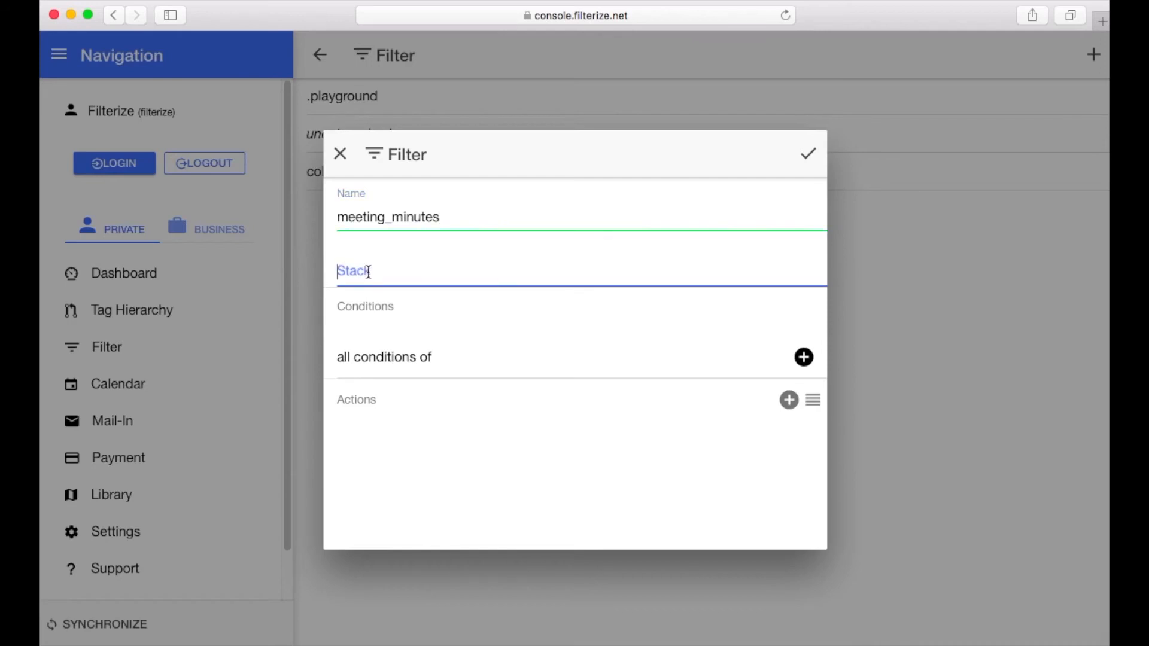
text(tem)
text(plates)
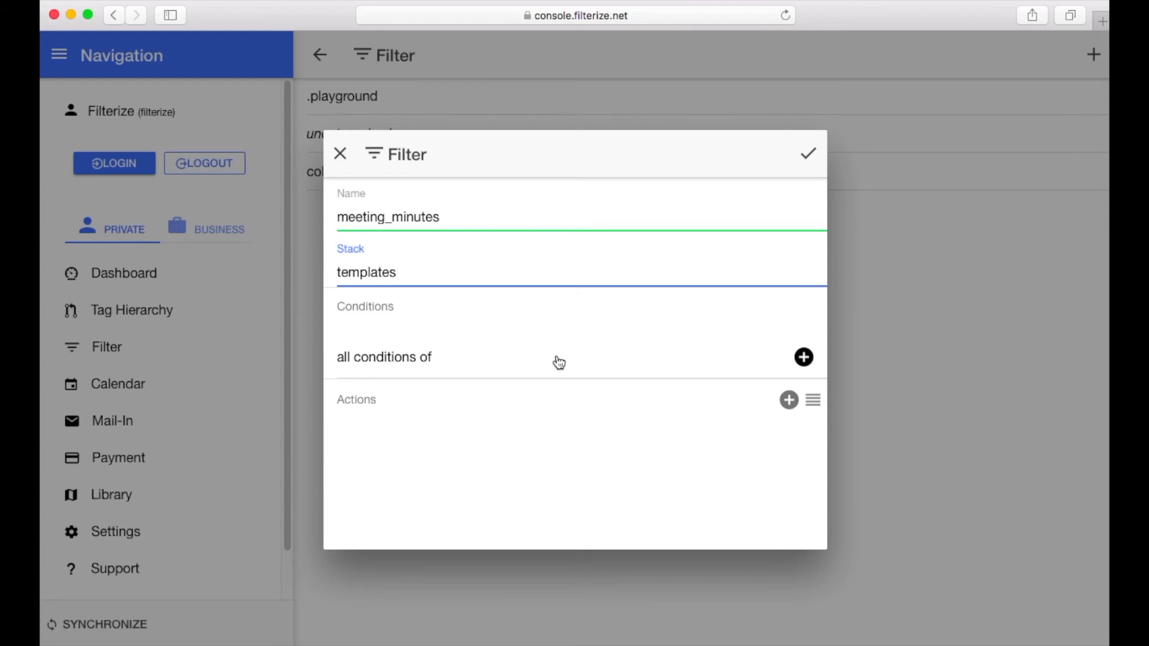
click(559, 362)
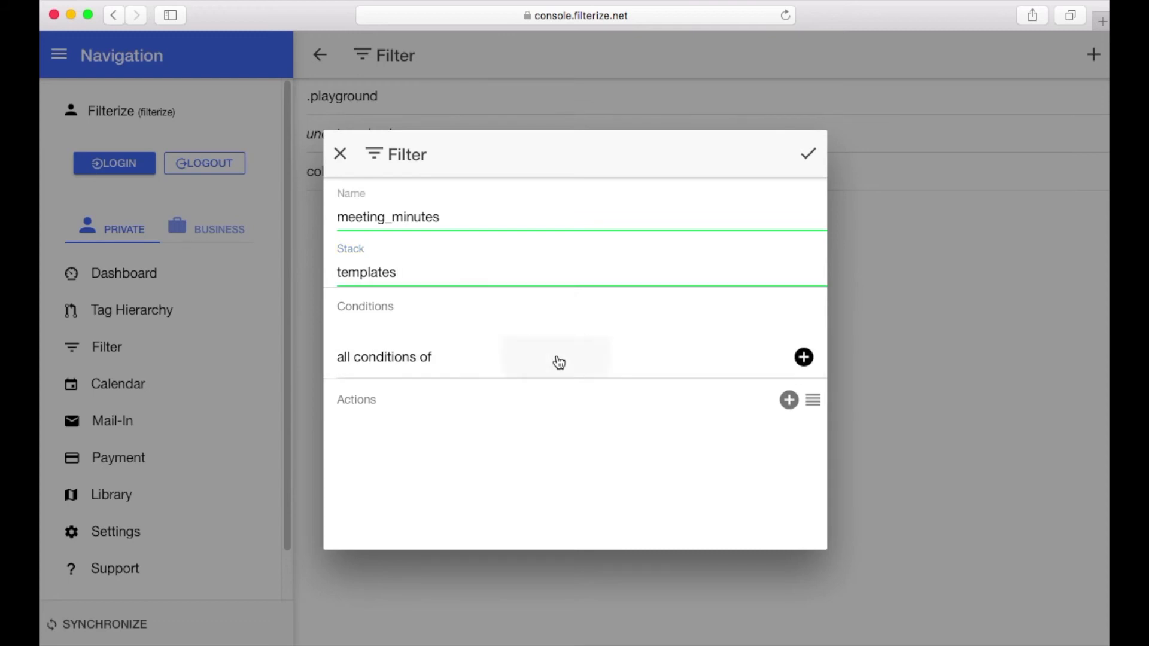
click(805, 357)
scroll(608, 391, down, 1)
scroll(608, 391, down, 2)
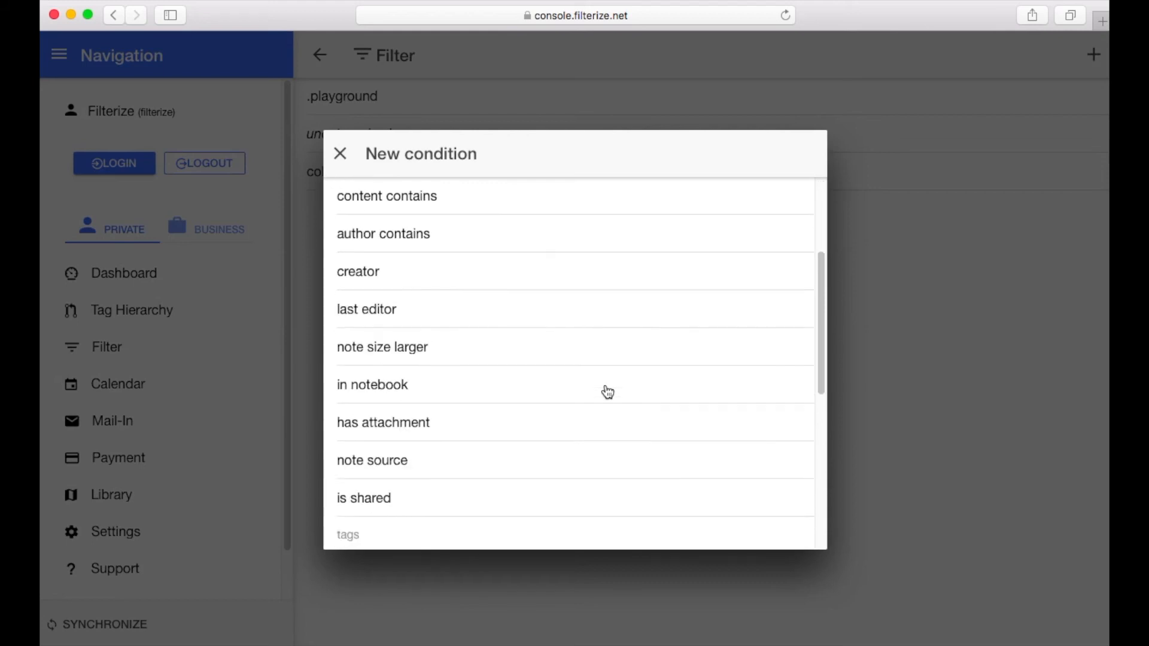
scroll(608, 391, down, 1)
scroll(607, 392, down, 2)
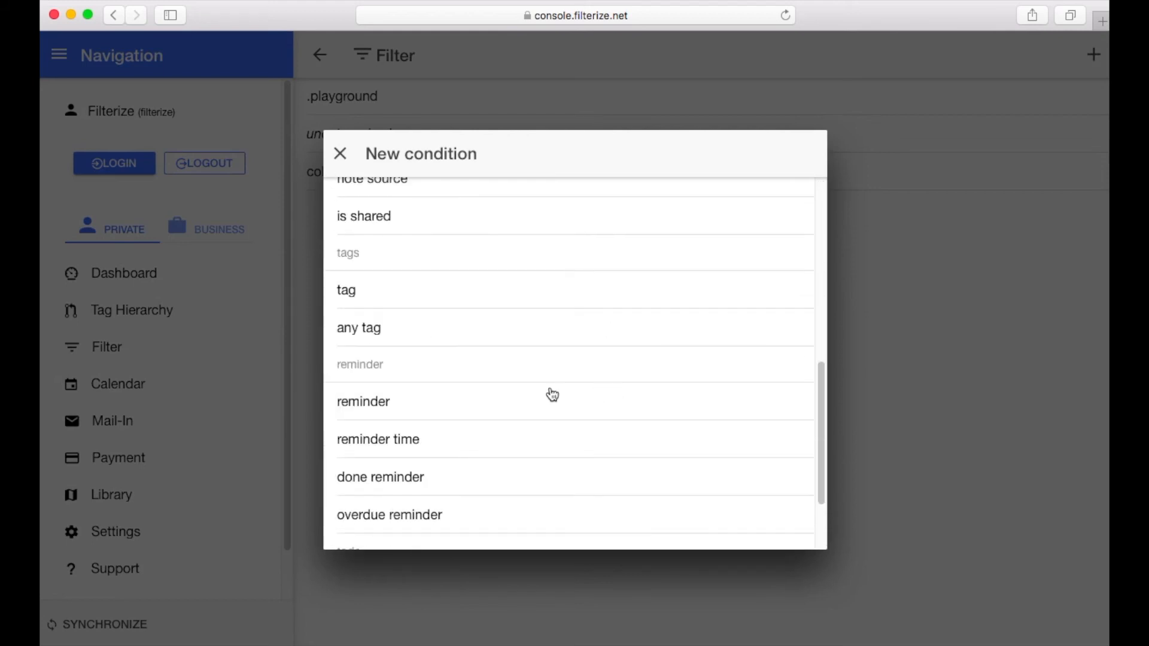
- Add and confirm a tag condition matching notes tagged meeting
click(343, 290)
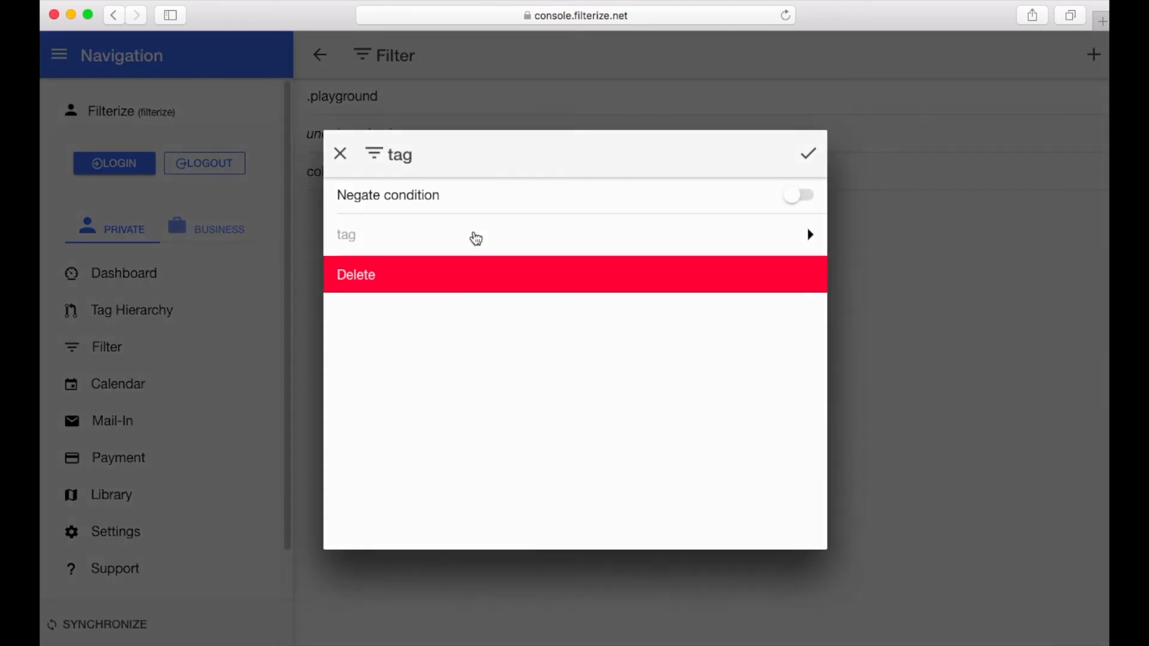
click(533, 238)
click(563, 154)
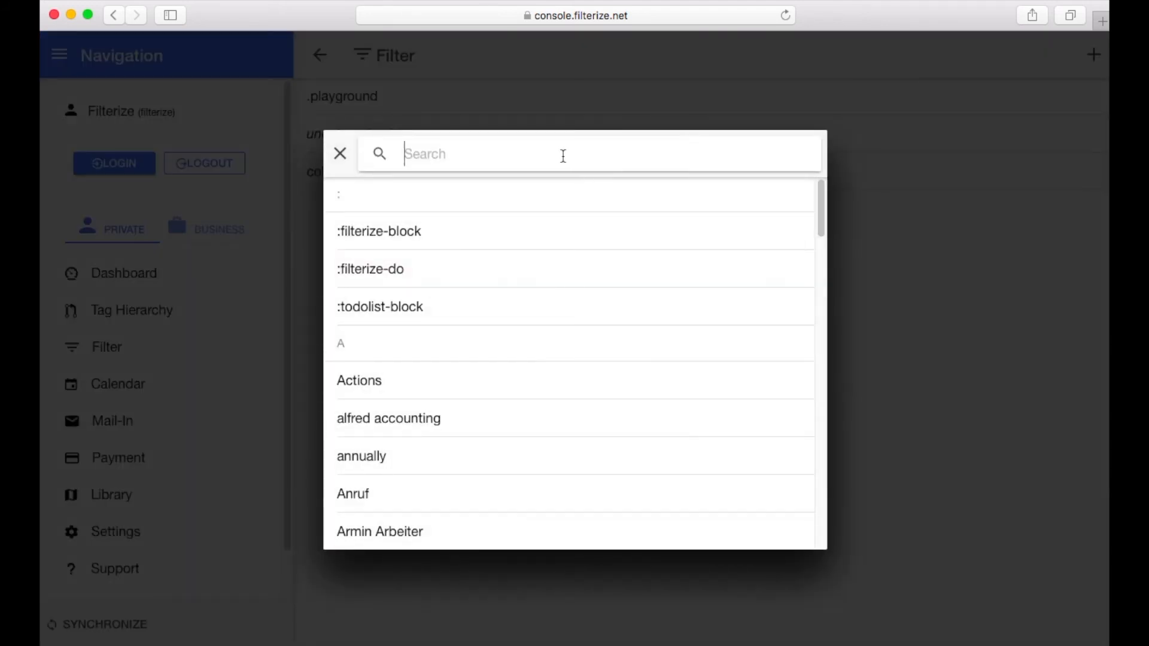
text(mee)
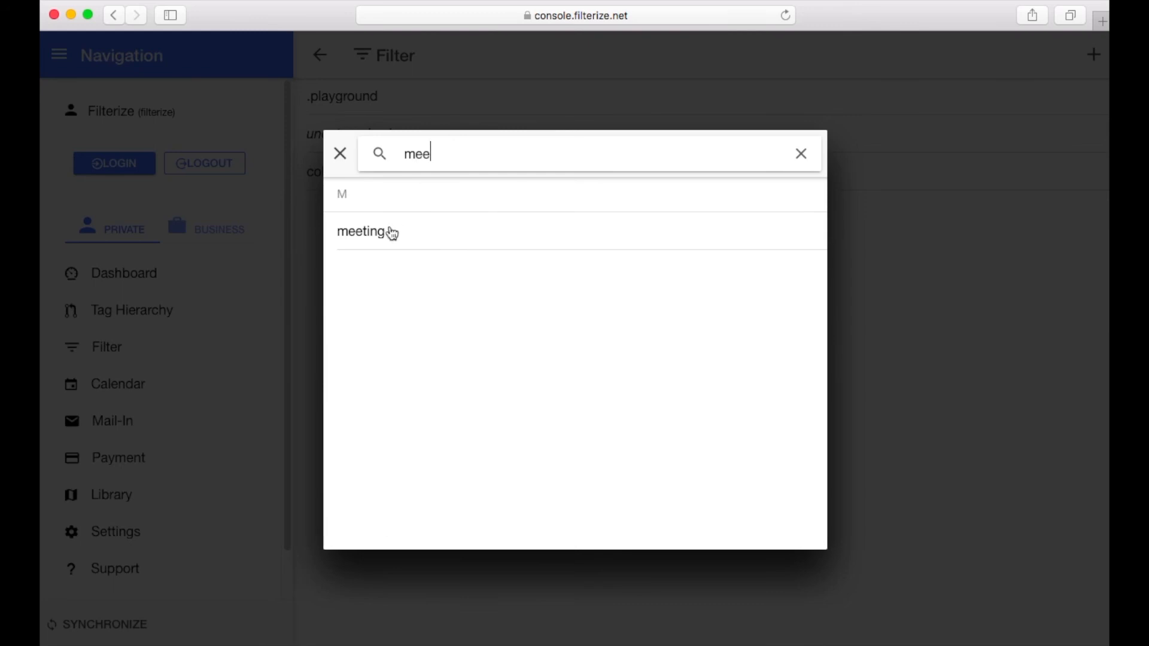
click(363, 236)
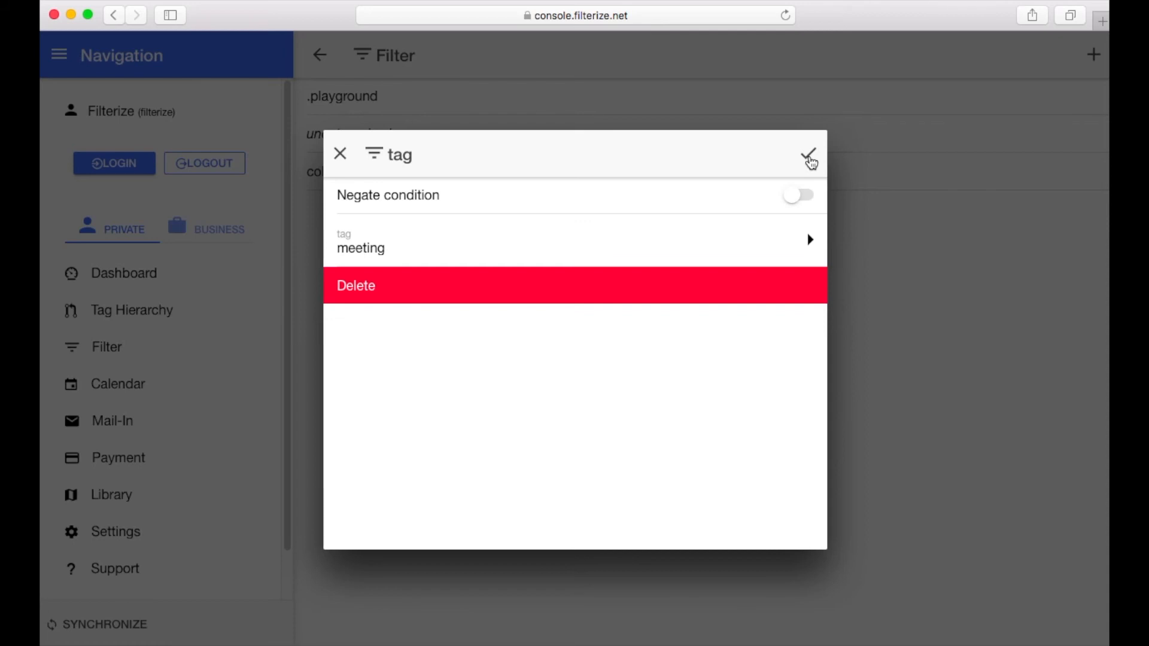
click(810, 239)
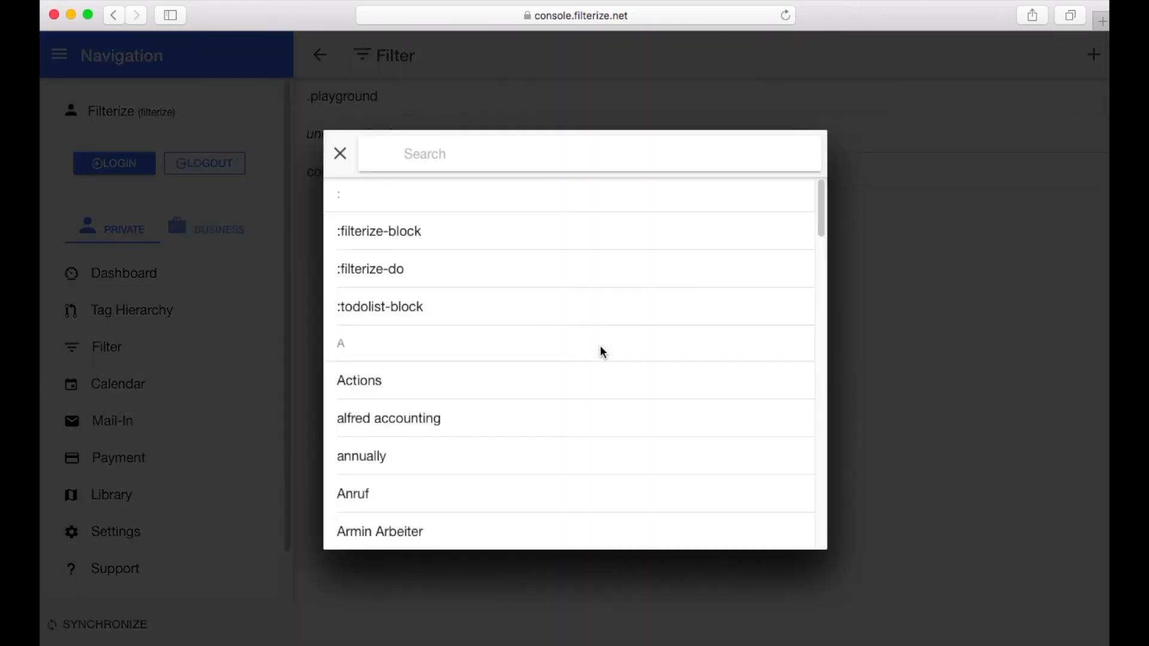
scroll(600, 350, down, 3)
scroll(600, 350, down, 2)
scroll(601, 350, down, 10)
scroll(600, 351, down, 5)
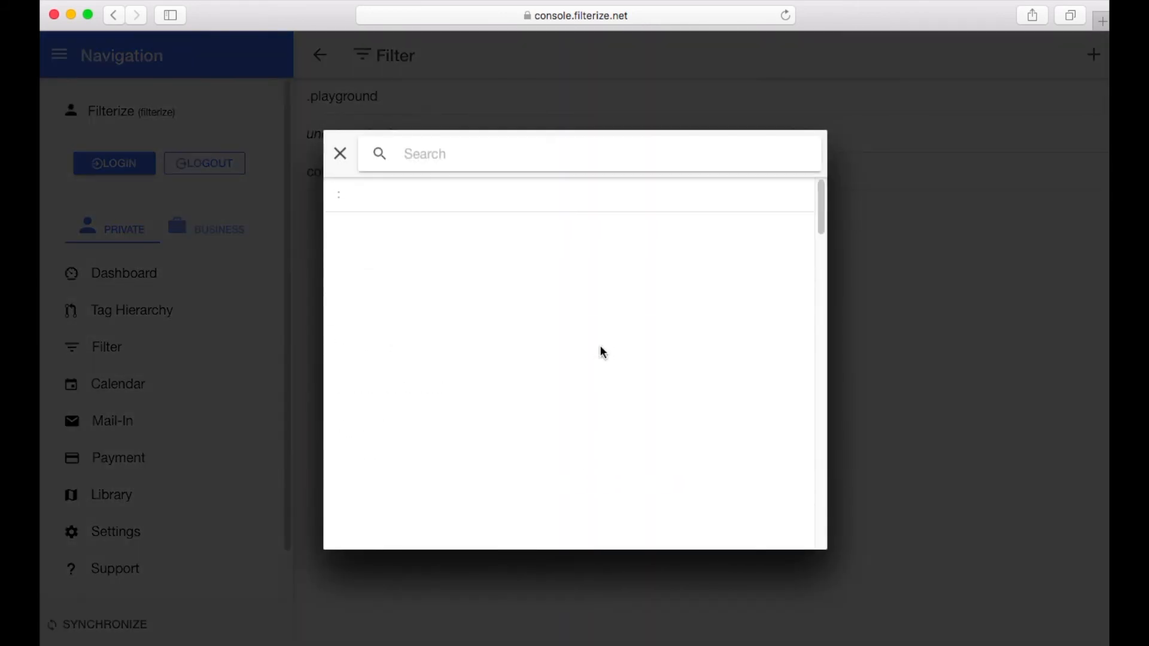
click(339, 154)
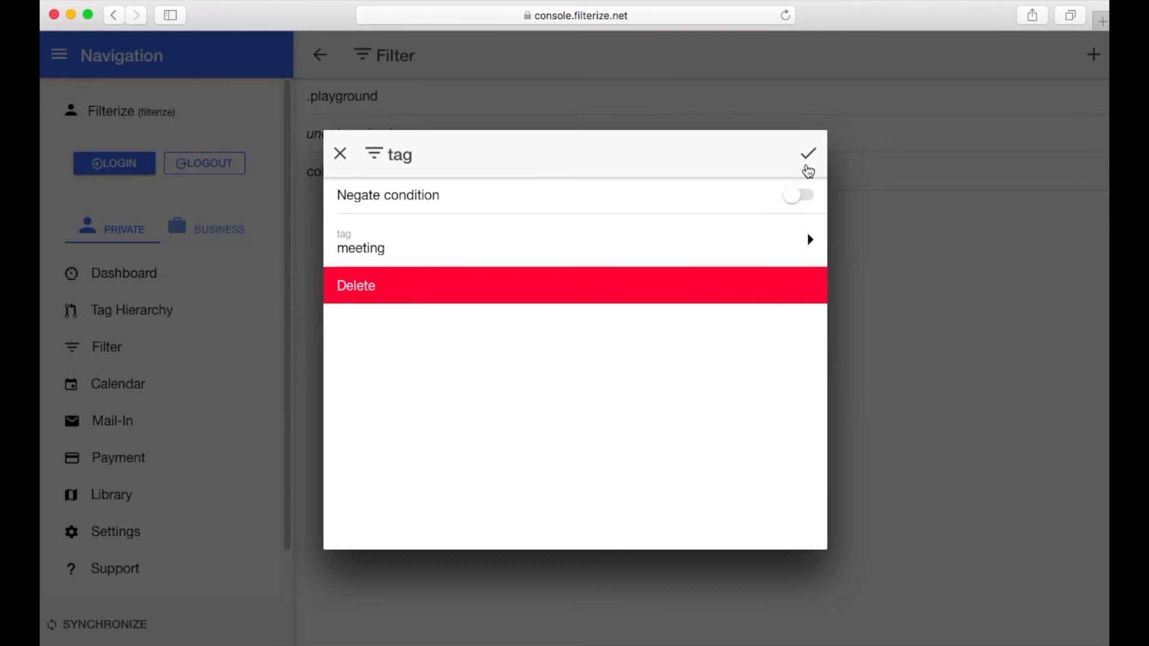
click(809, 156)
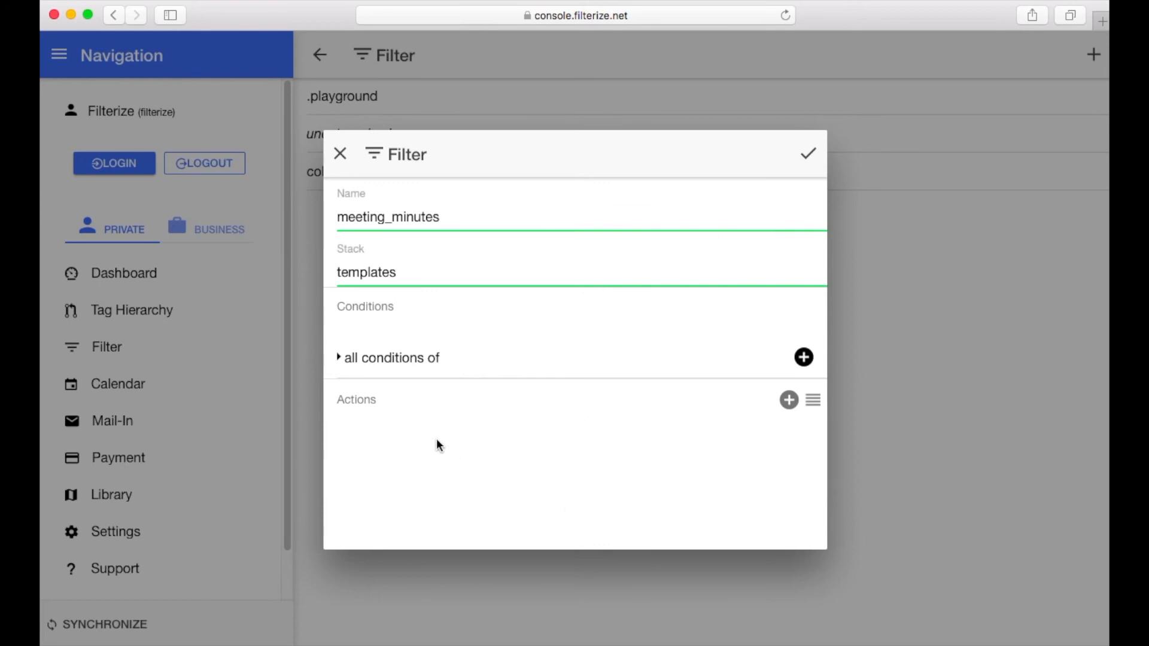
- Add an 'apply template' action to the filter, then move over to Evernote
click(339, 357)
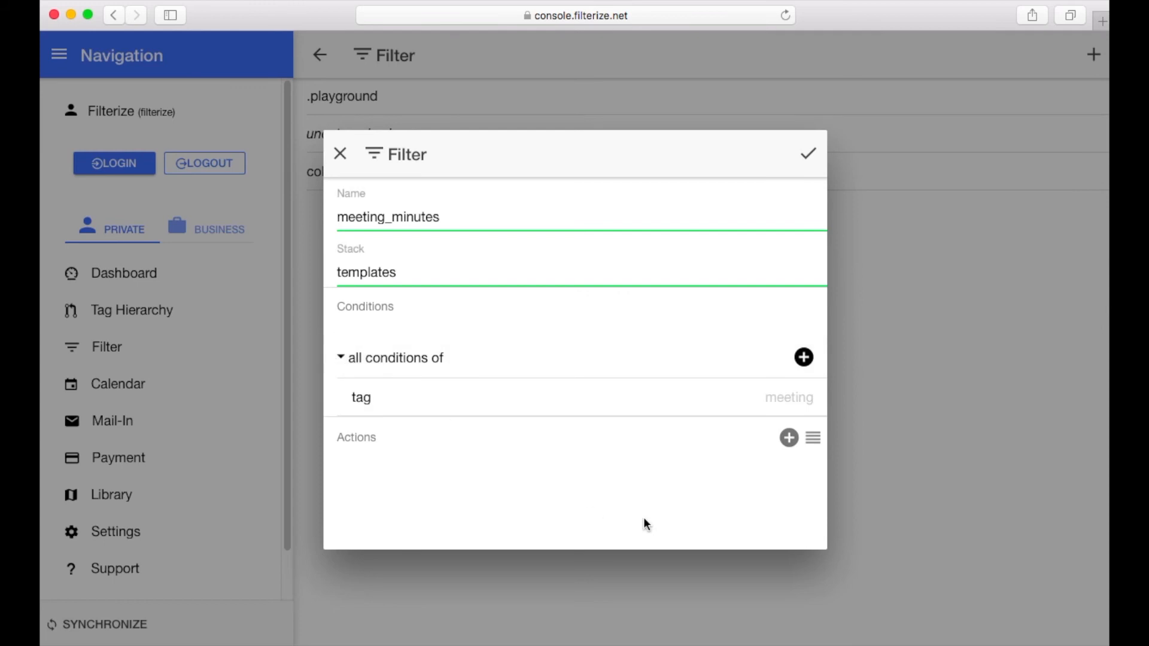
click(789, 438)
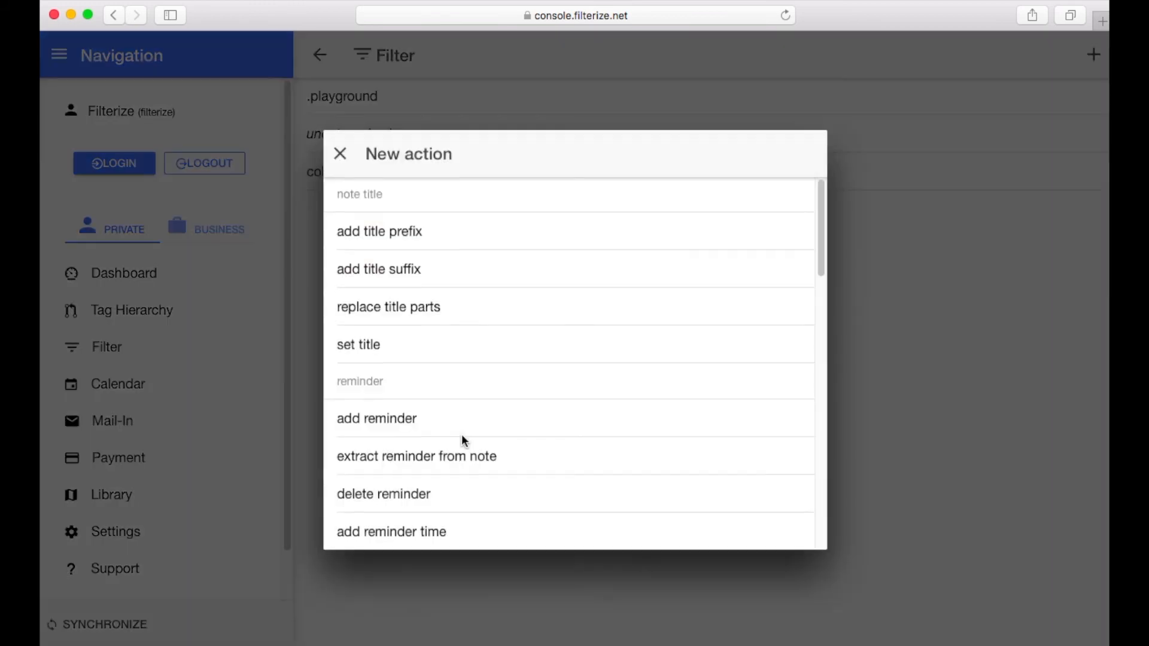
scroll(465, 441, down, 5)
scroll(467, 457, down, 5)
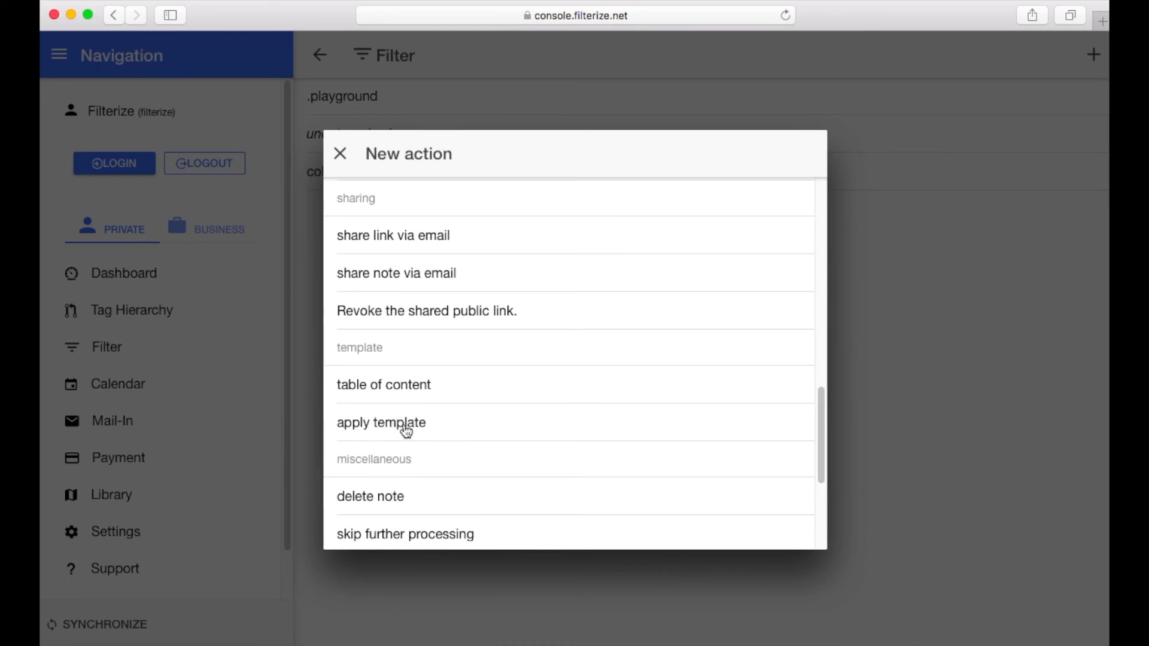
click(361, 423)
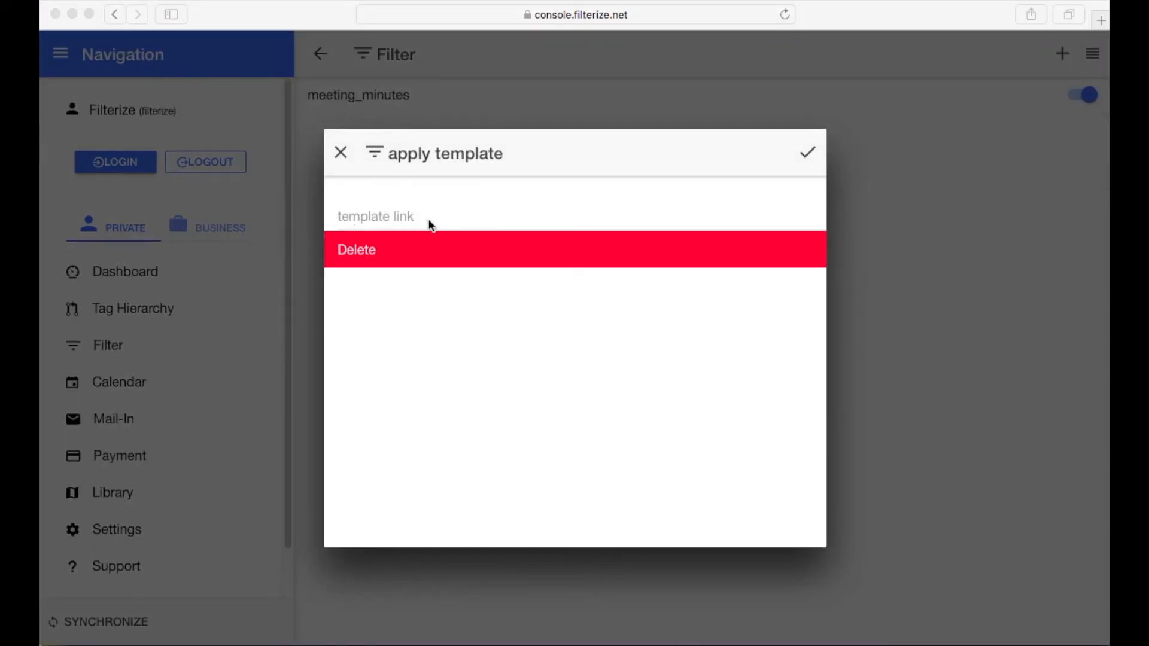
key(super+Tab)
- Copy the Meeting Notes Template note link and return to the template link field
key(Tab)
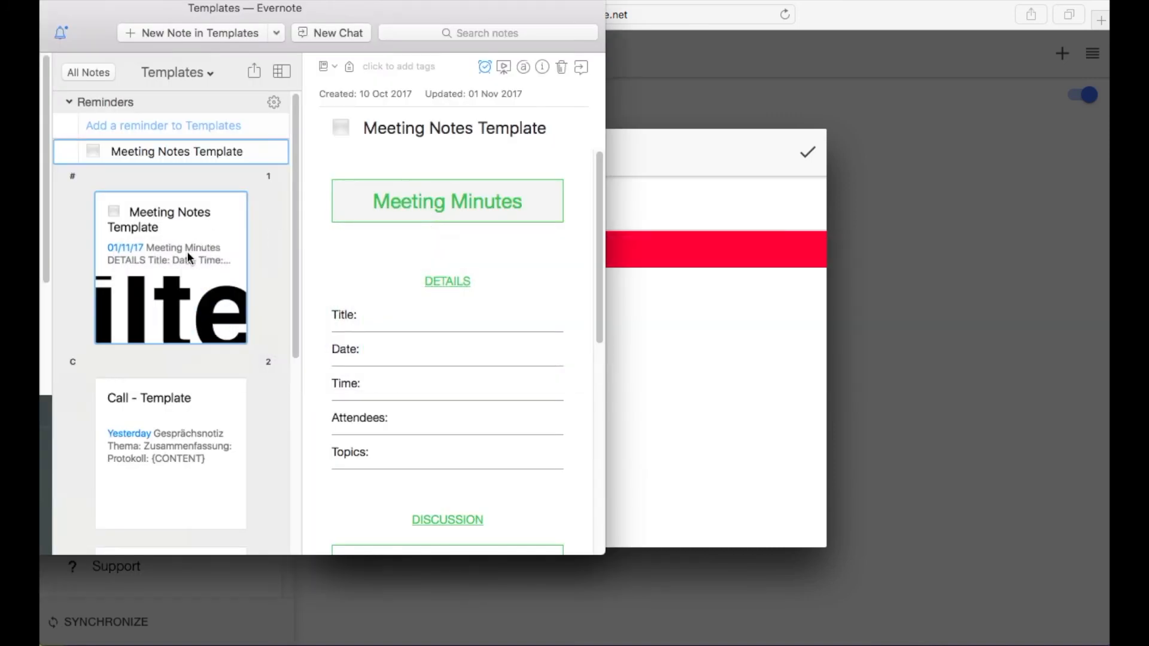
right_click(187, 252)
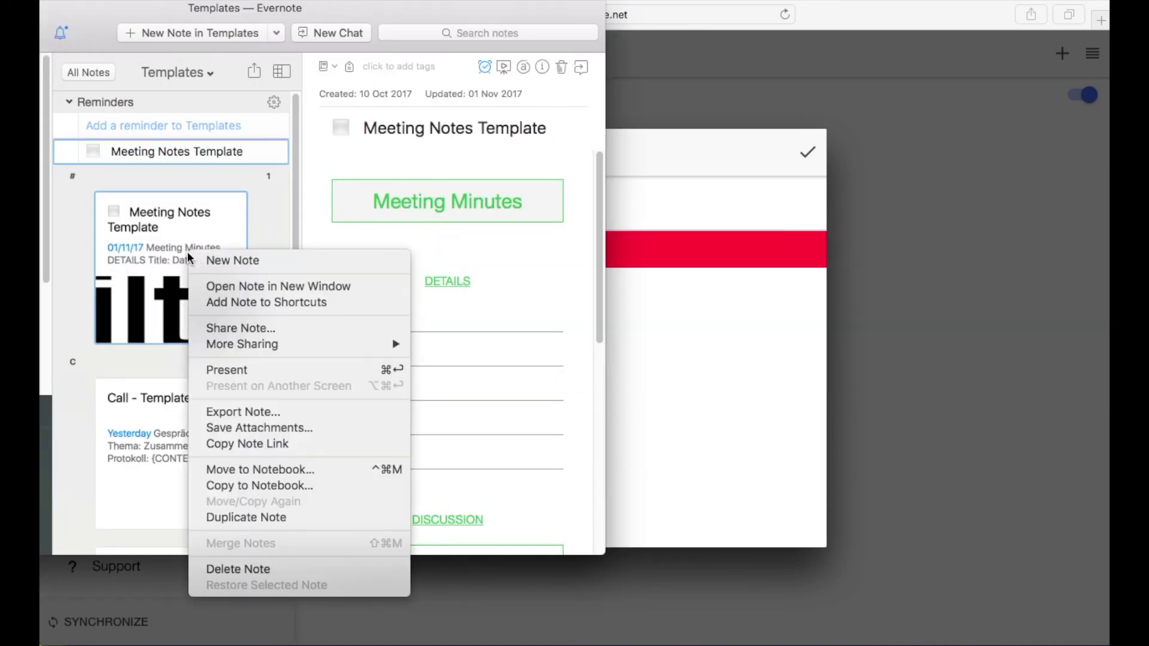
click(245, 445)
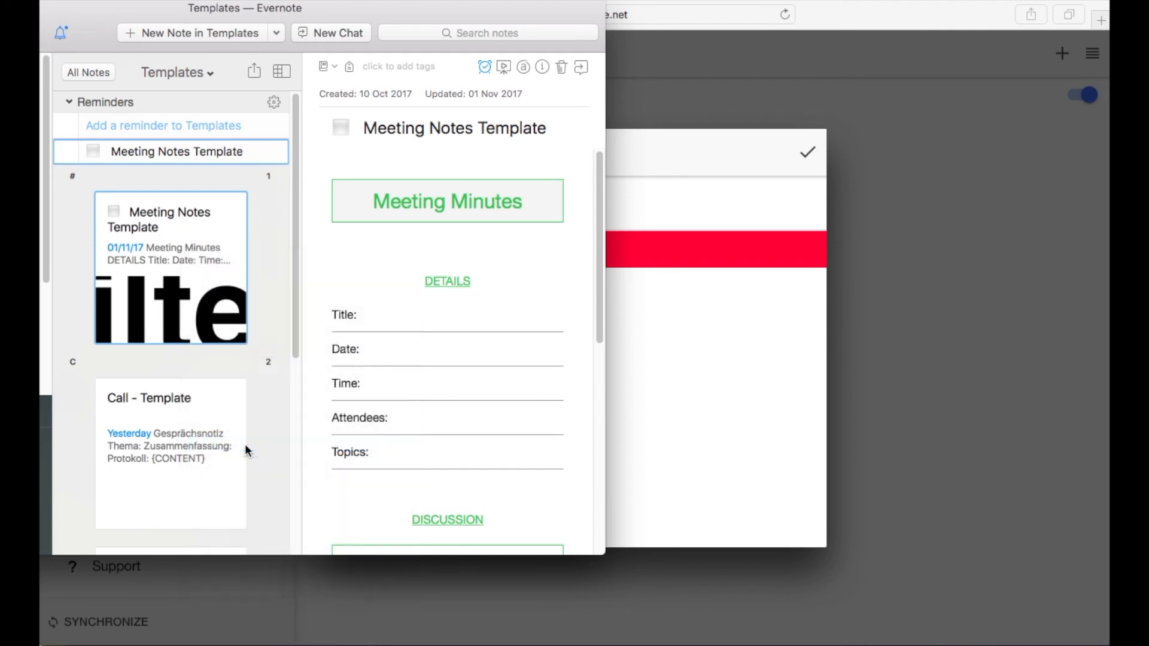
click(679, 206)
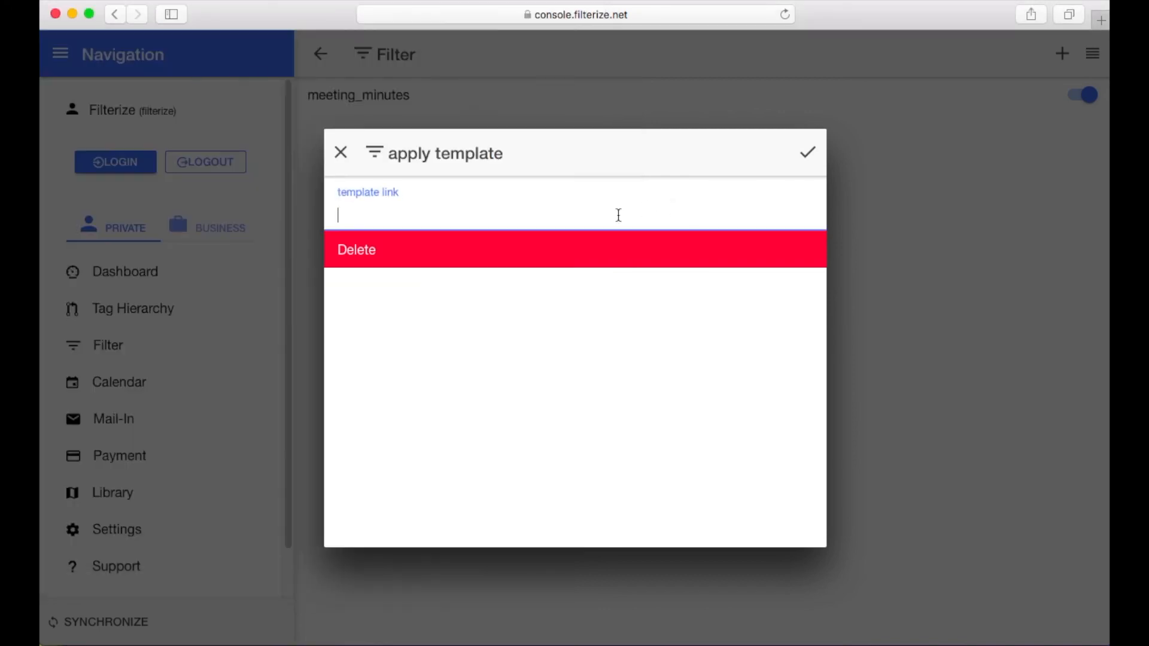
- Discard the pasted link and drag the Meeting Notes Template note into the template link field instead
key(super+v)
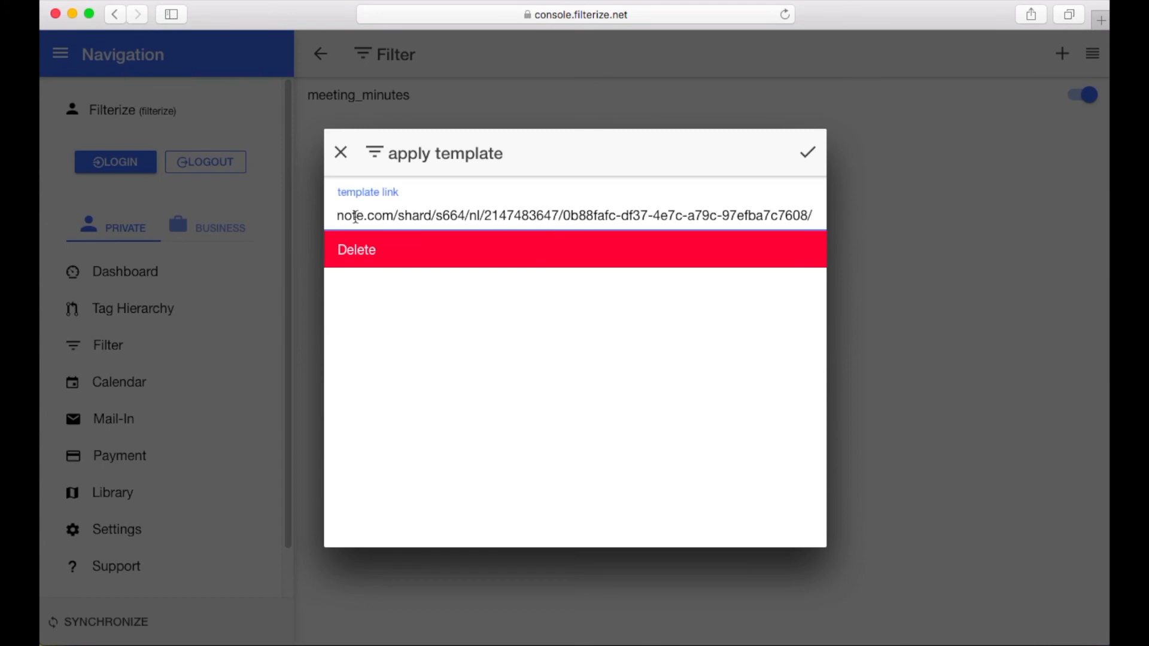
key(super+a)
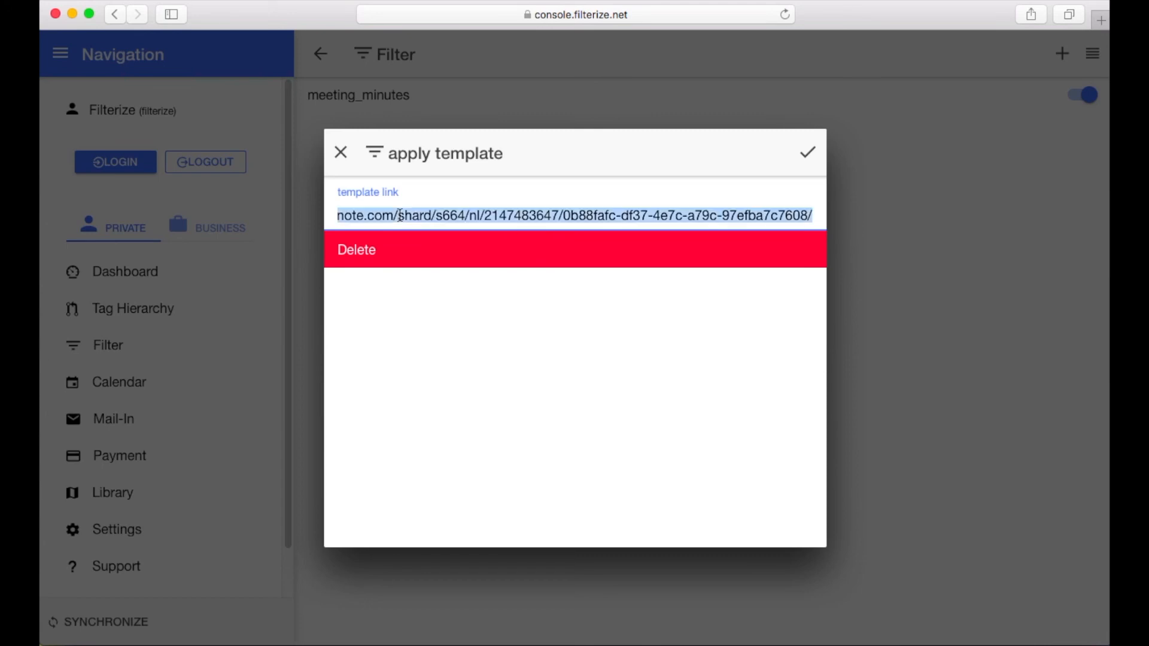
key(BackSpace)
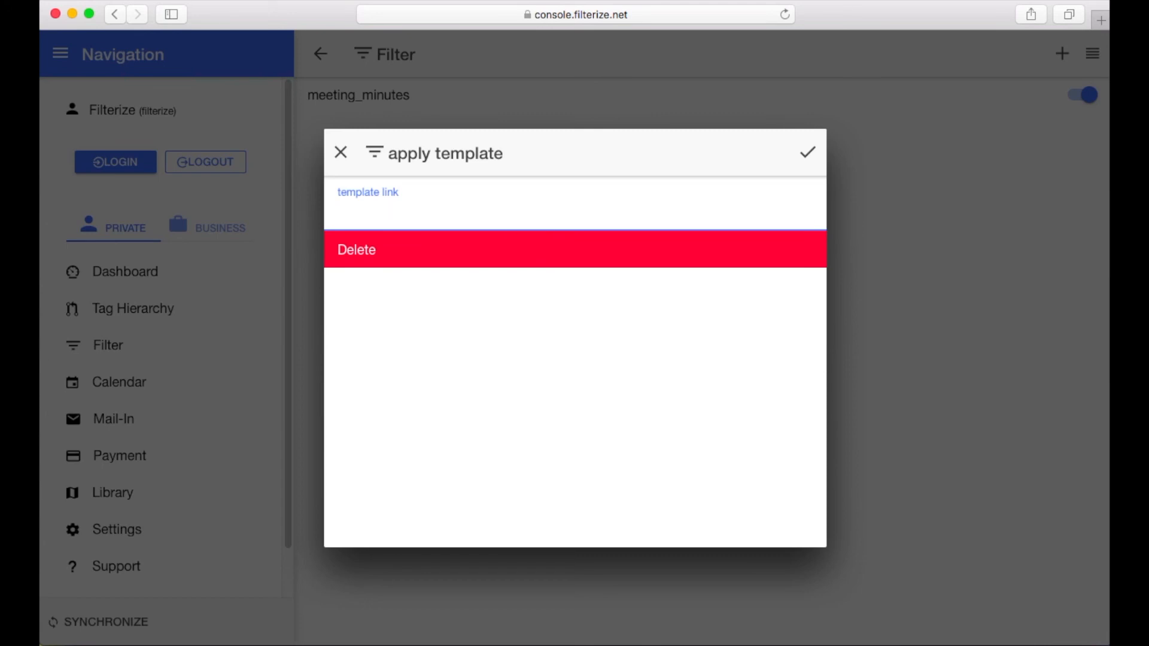
key(super+Tab)
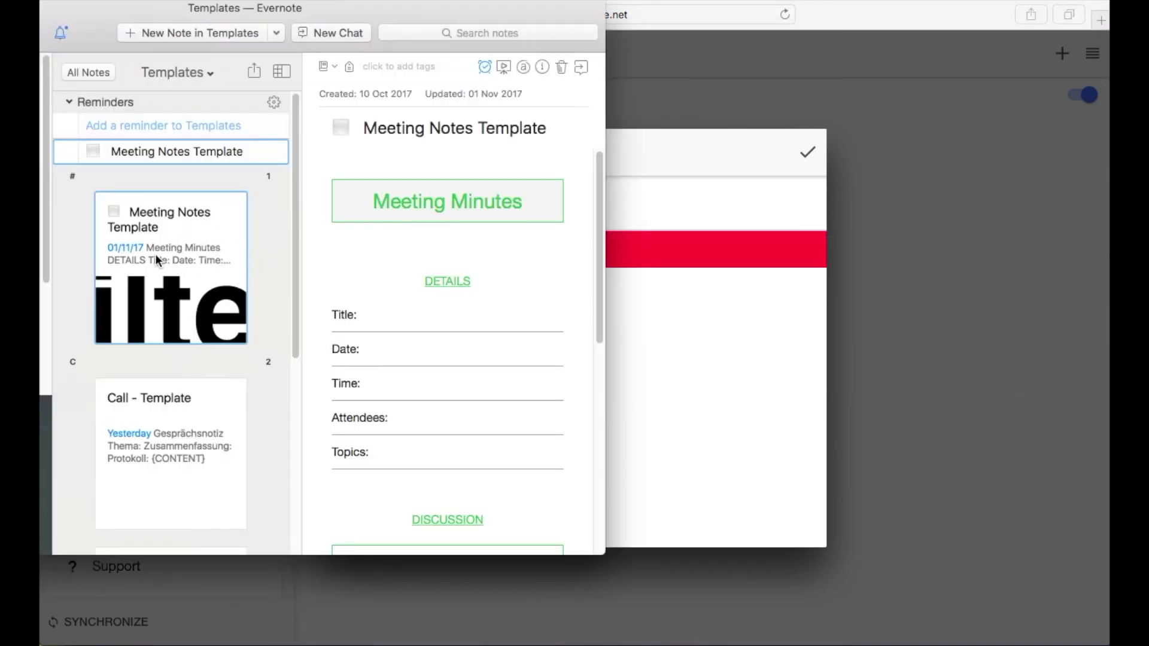
drag(166, 247, 685, 217)
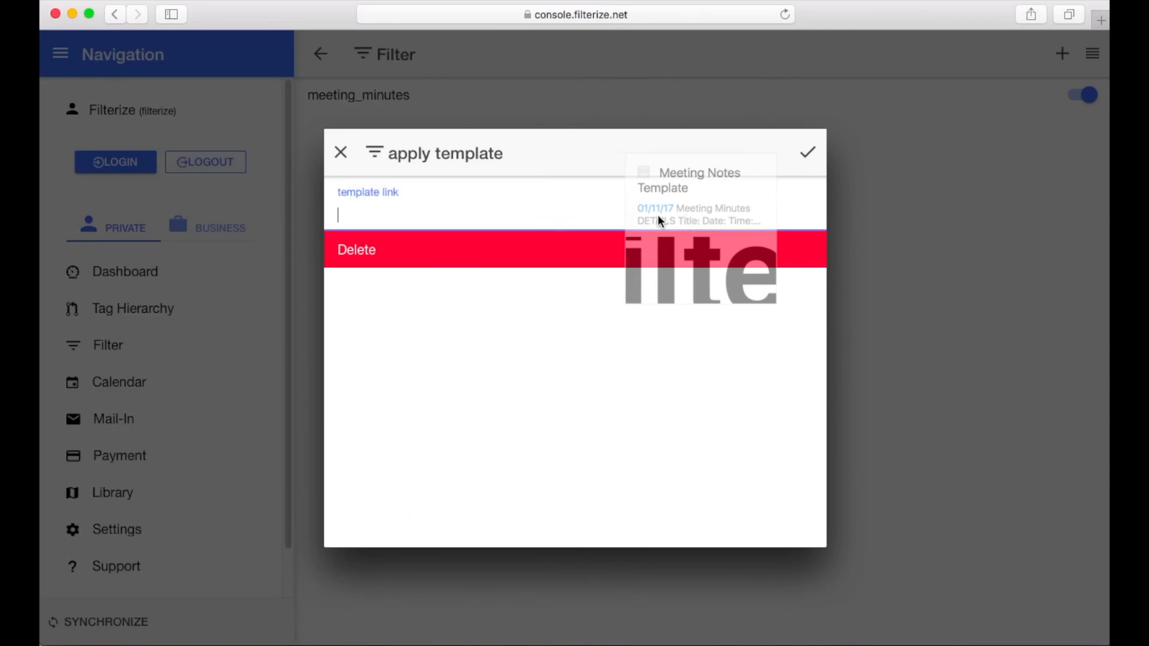
drag(686, 217, 499, 208)
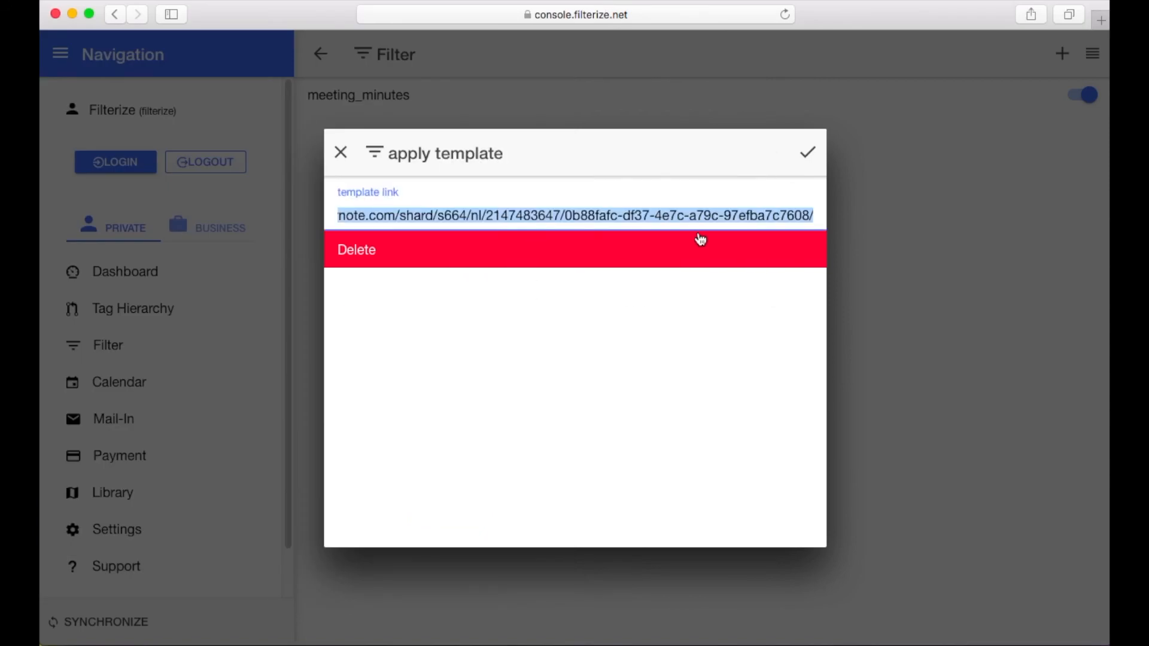
click(698, 344)
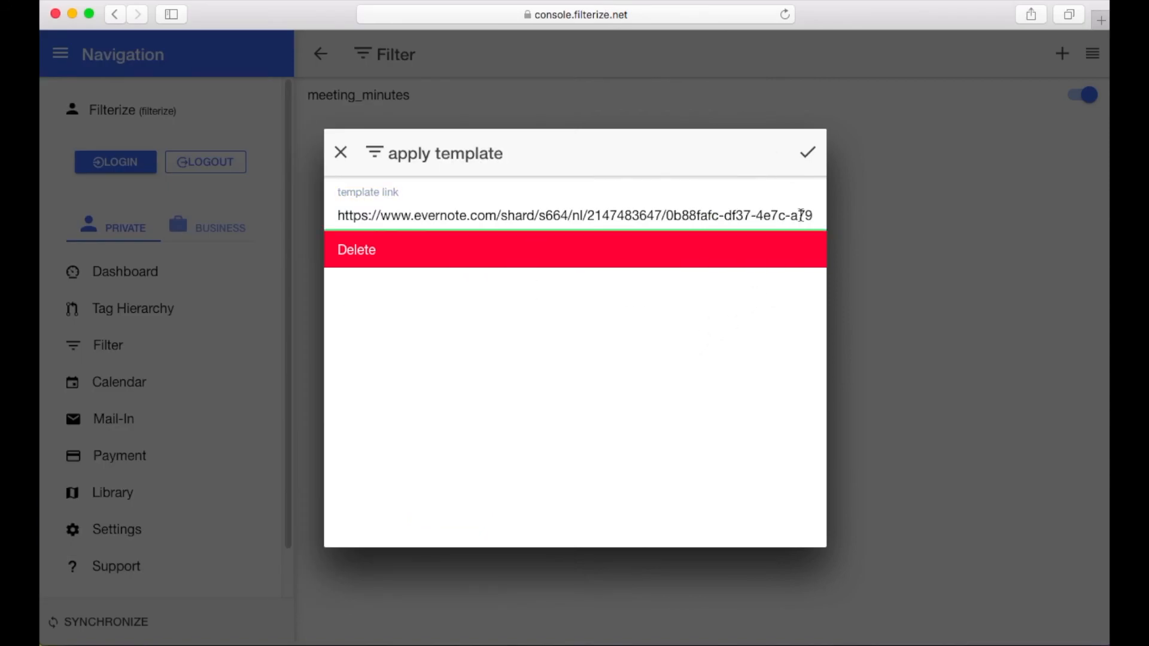
- Confirm the template action, save the meeting_minutes filter, and synchronize
click(811, 156)
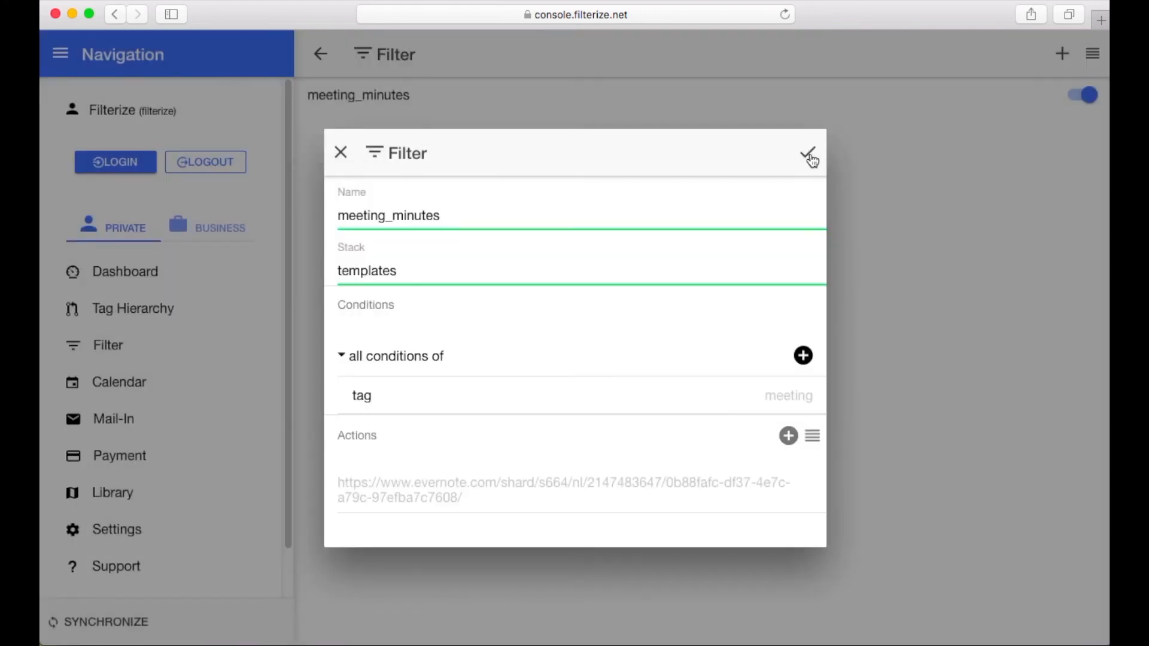
click(811, 155)
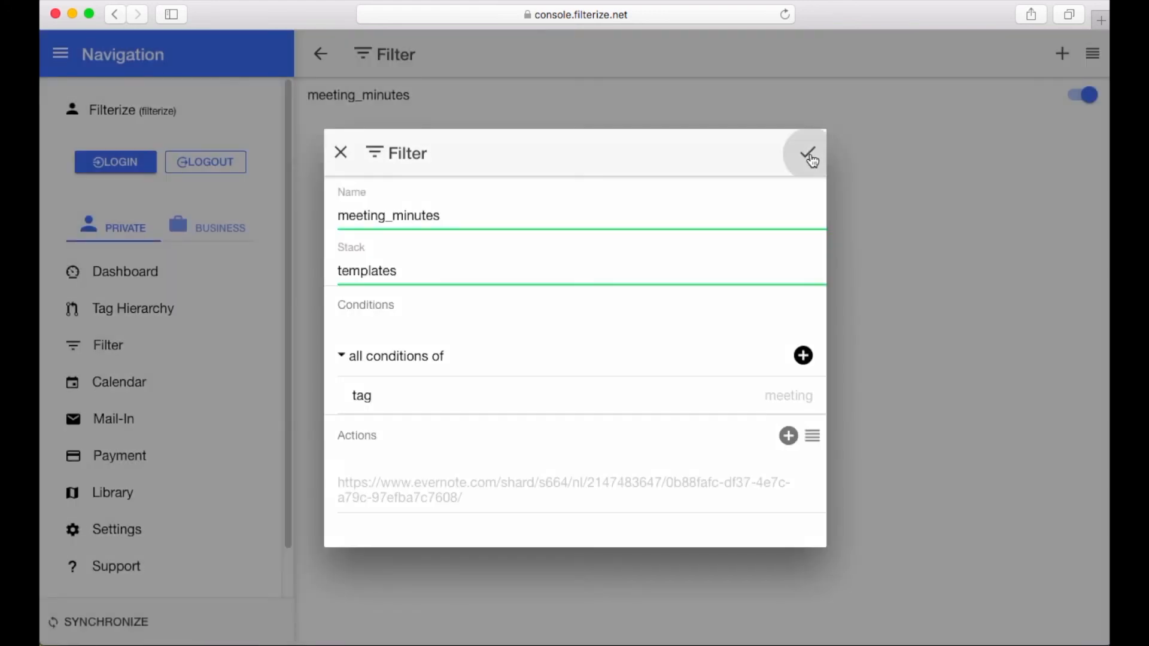
click(100, 623)
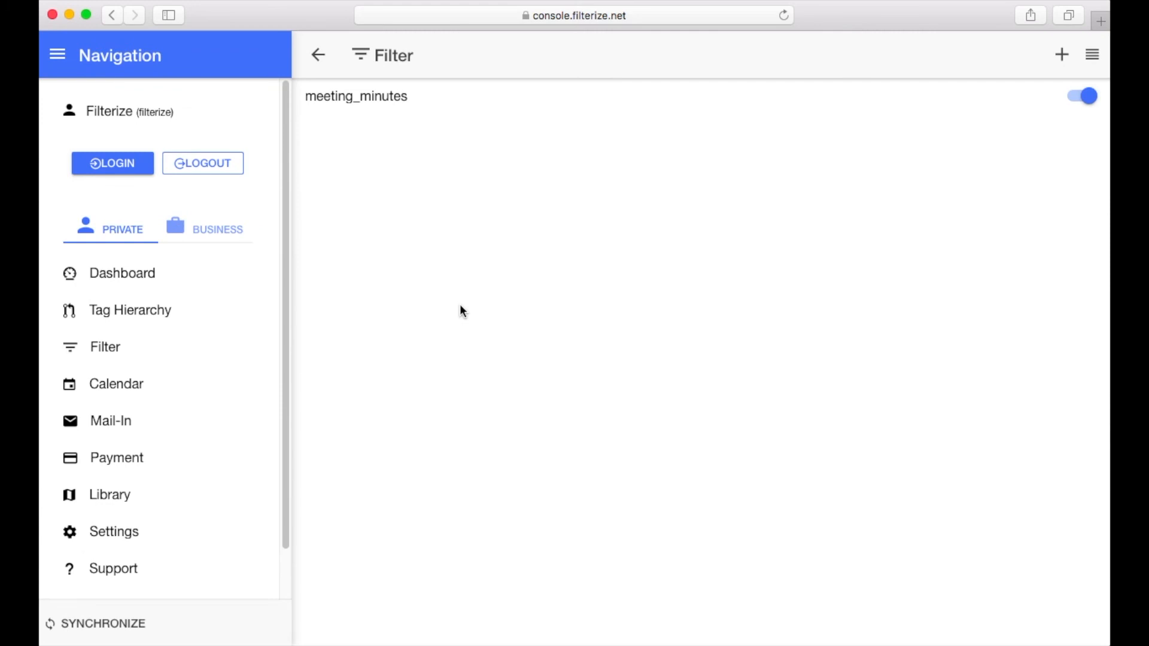
- Paste the bulleted discussion text into the Meeting 01.11.2017 note in Evernote
key(super+Tab)
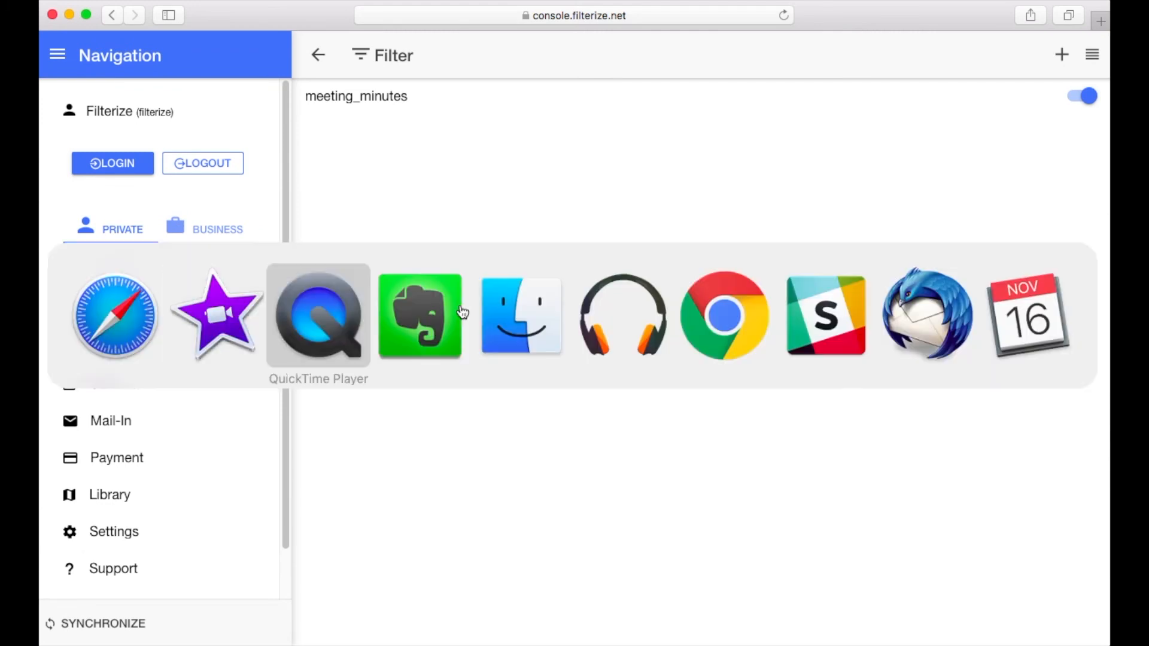
key(Tab)
click(461, 313)
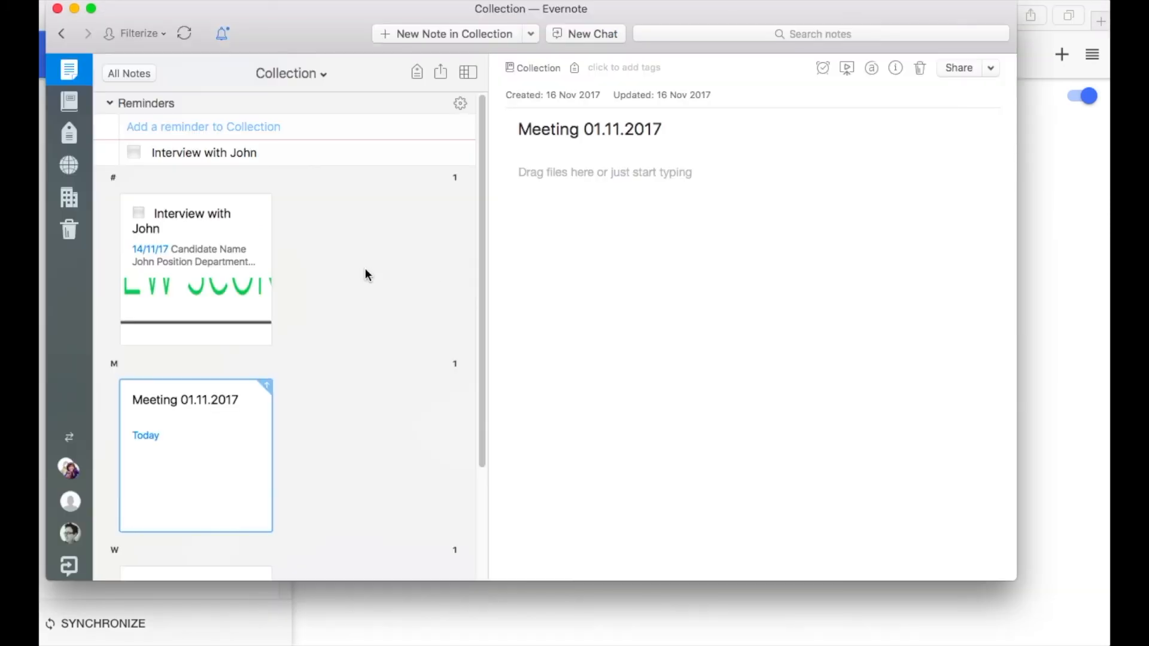
click(584, 192)
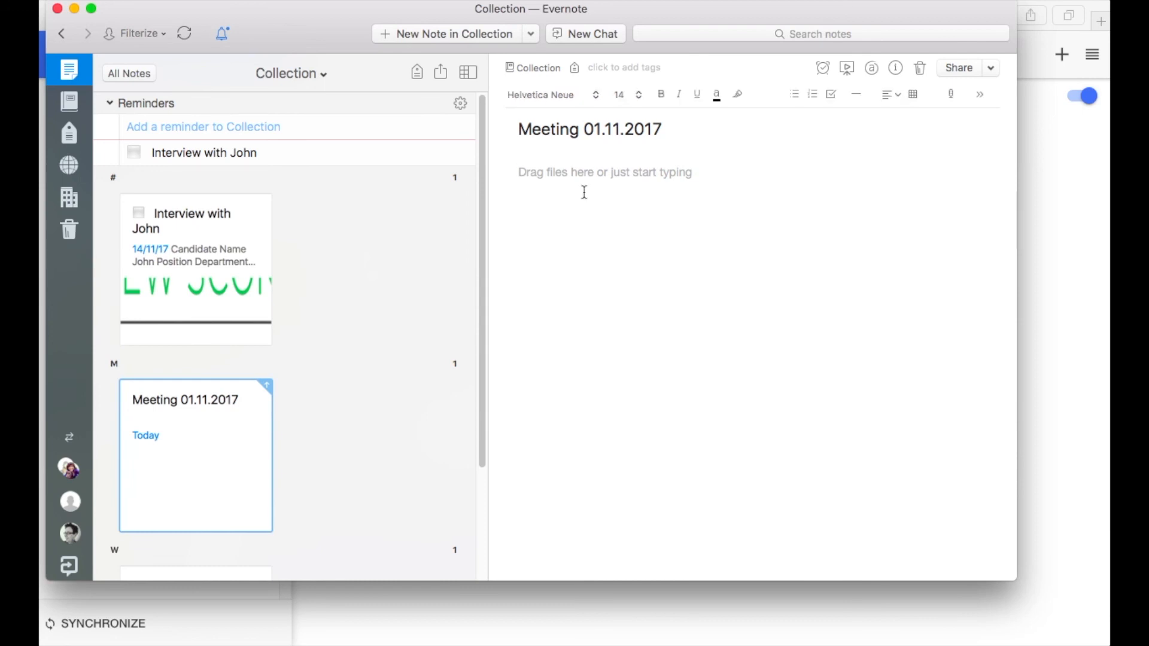
text(-)
key(super+v)
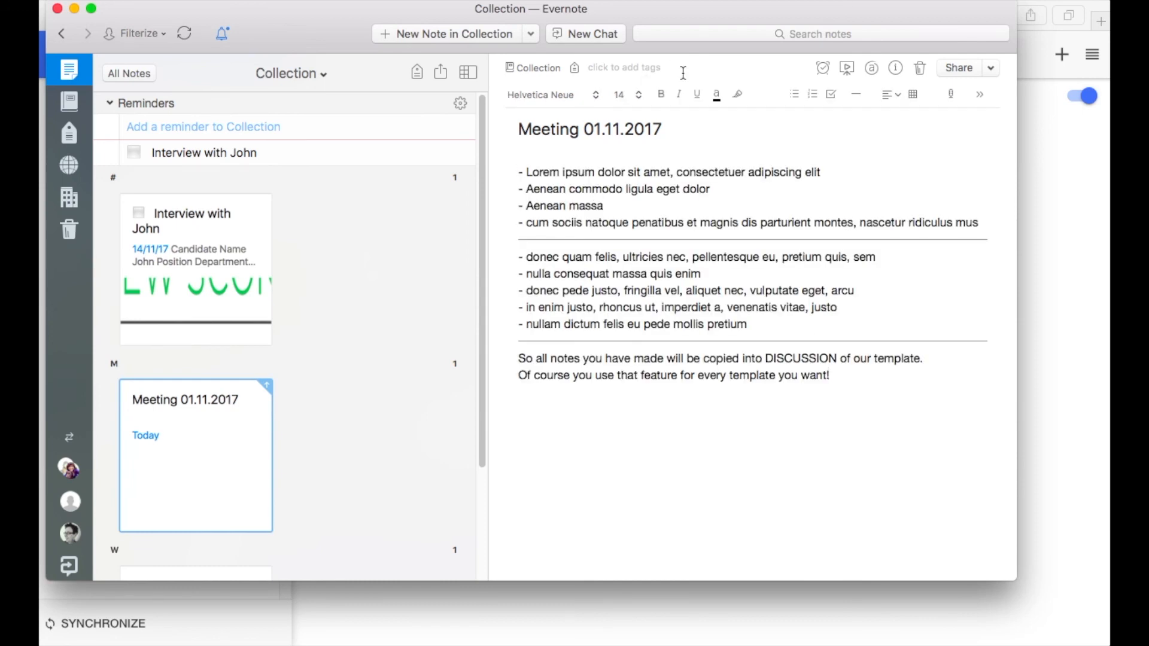
- Tag the note meeting and sync so the filter applies the template
click(664, 68)
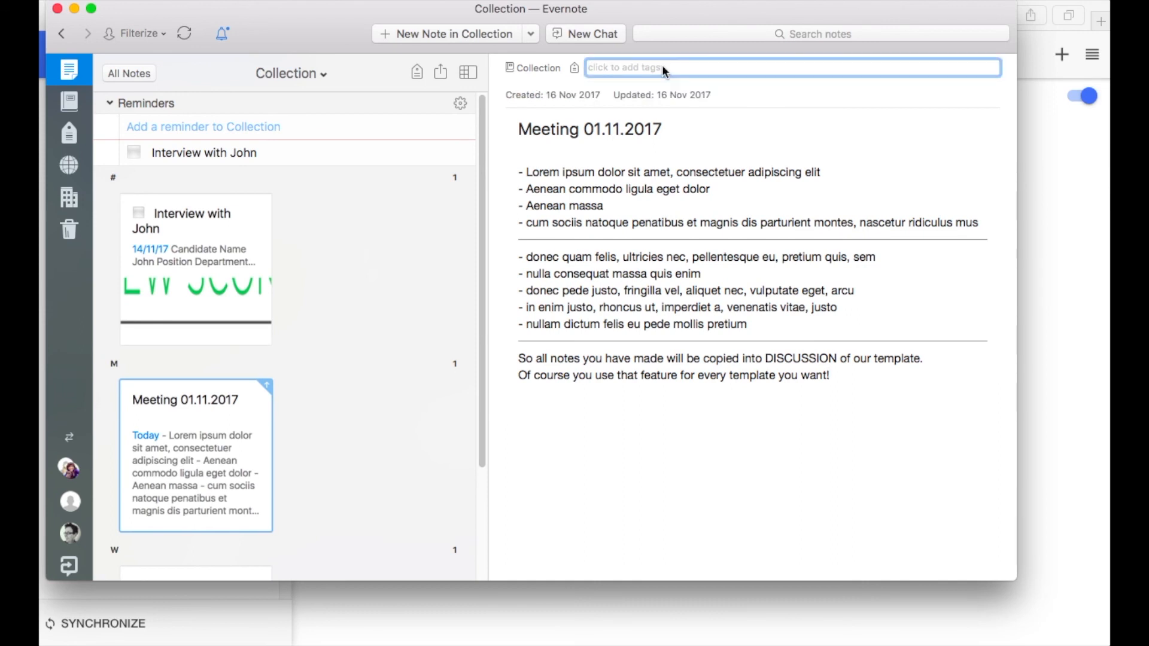
text(meeting)
key(Return)
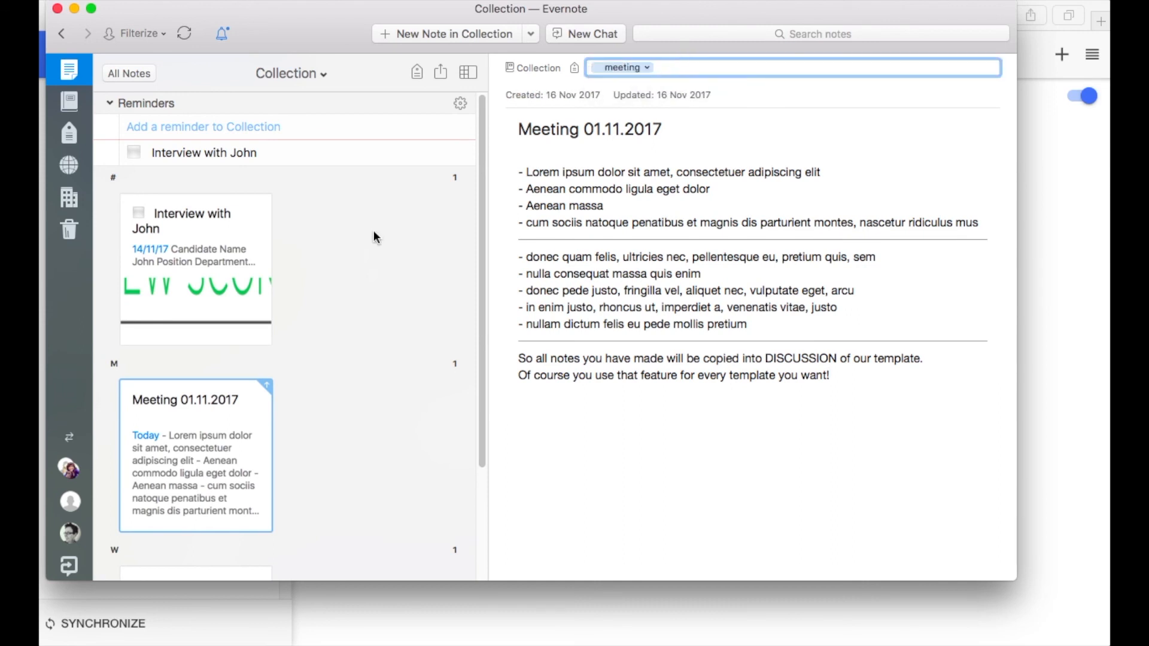
click(376, 237)
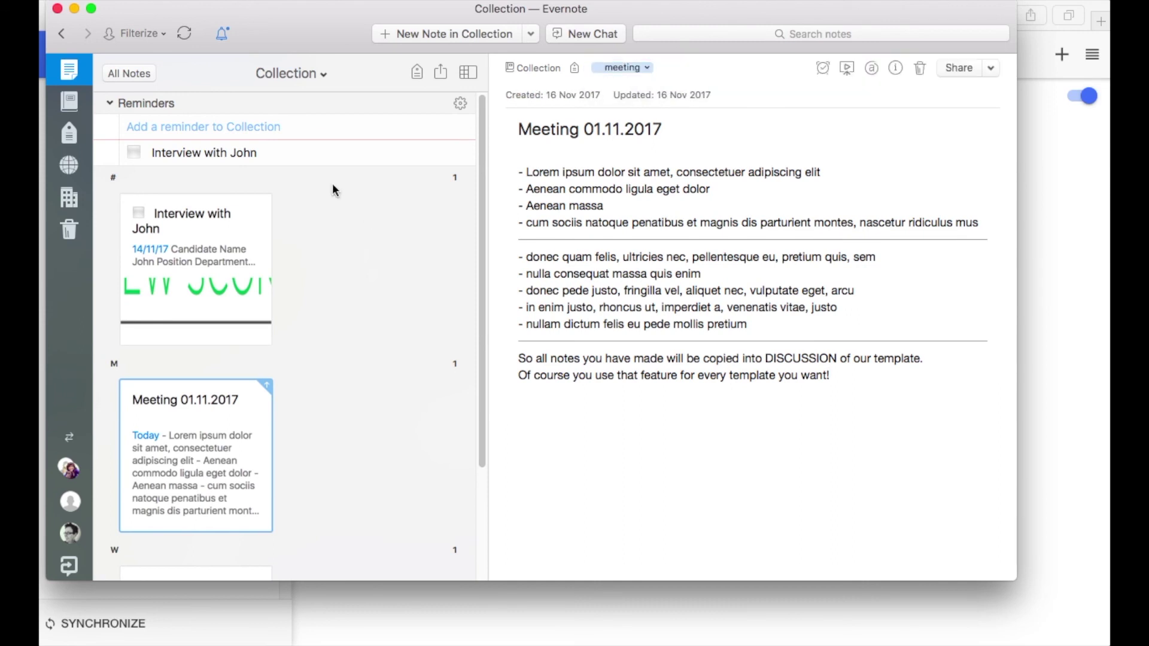
click(185, 33)
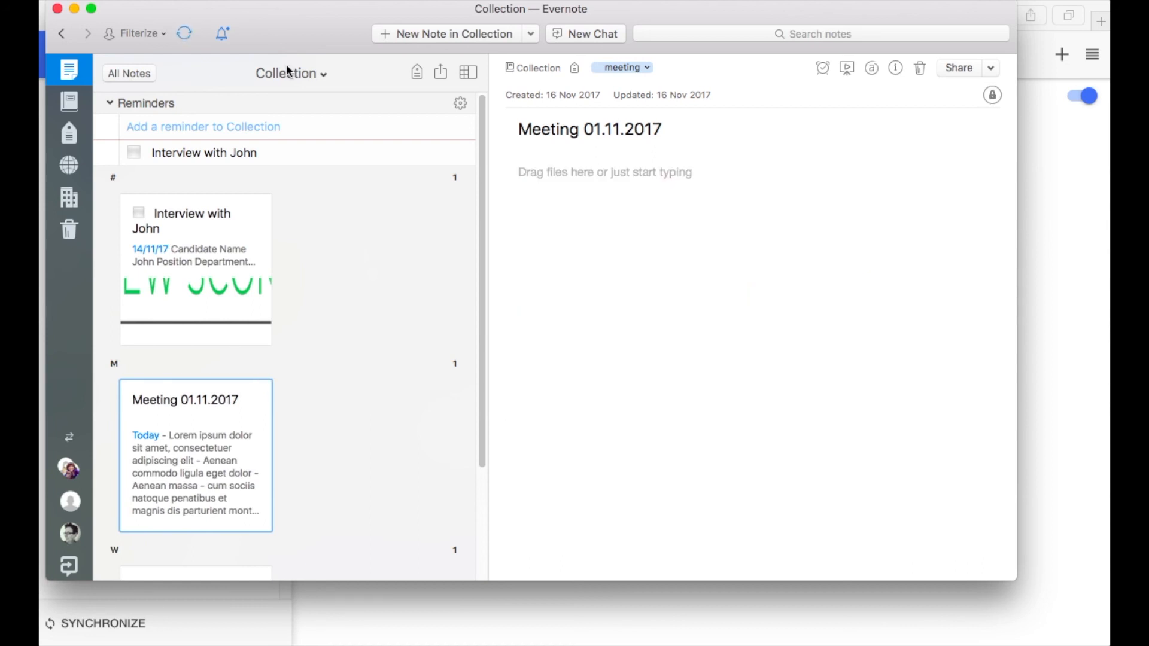
- Sync and view the Meeting 01.11.2017 note now showing the Meeting Minutes template with its text under DISCUSSION
click(547, 316)
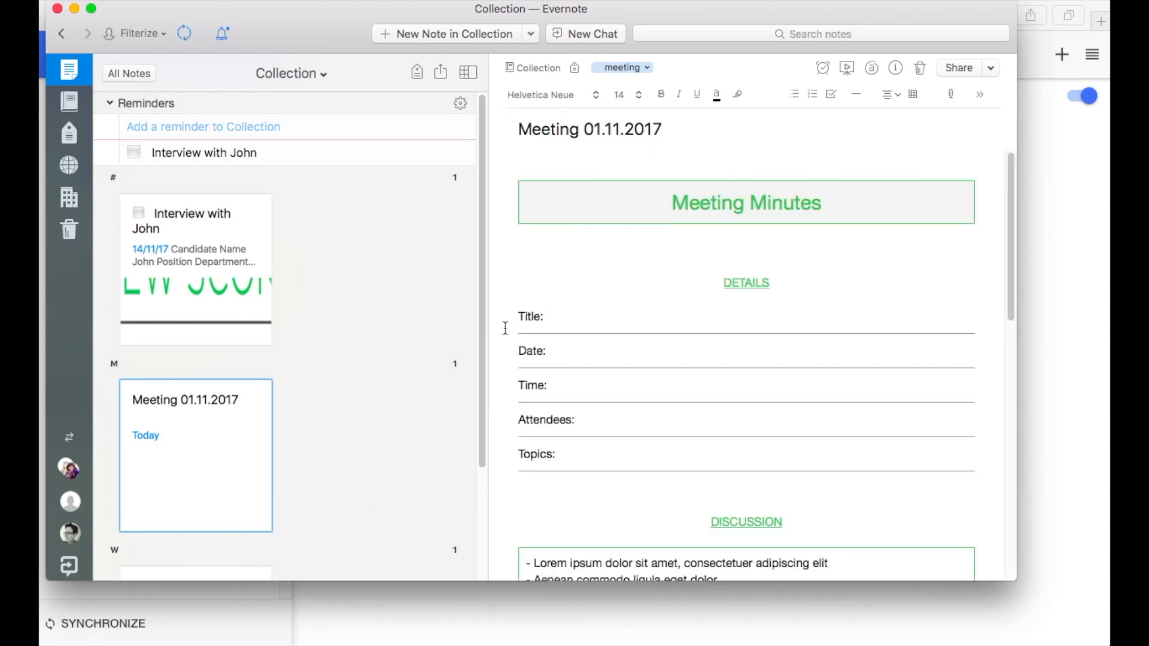
scroll(505, 329, down, 4)
scroll(508, 329, down, 4)
scroll(508, 329, down, 4)
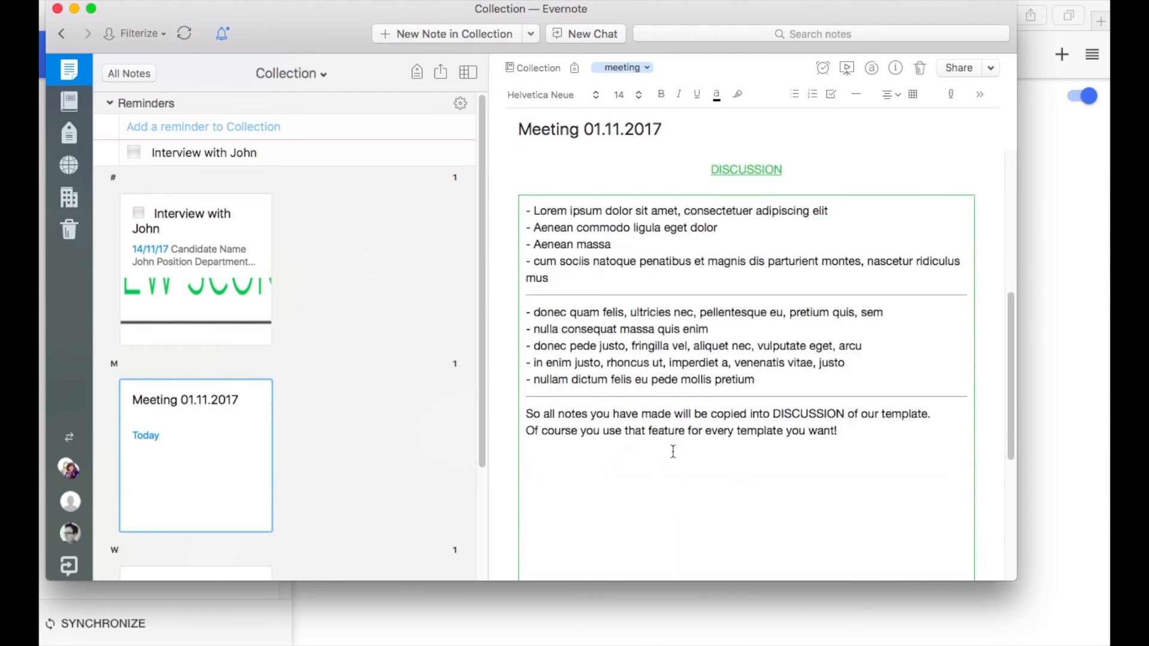
scroll(519, 407, down, 2)
scroll(519, 408, down, 5)
scroll(519, 408, down, 5)
scroll(519, 408, up, 8)
scroll(520, 407, up, 6)
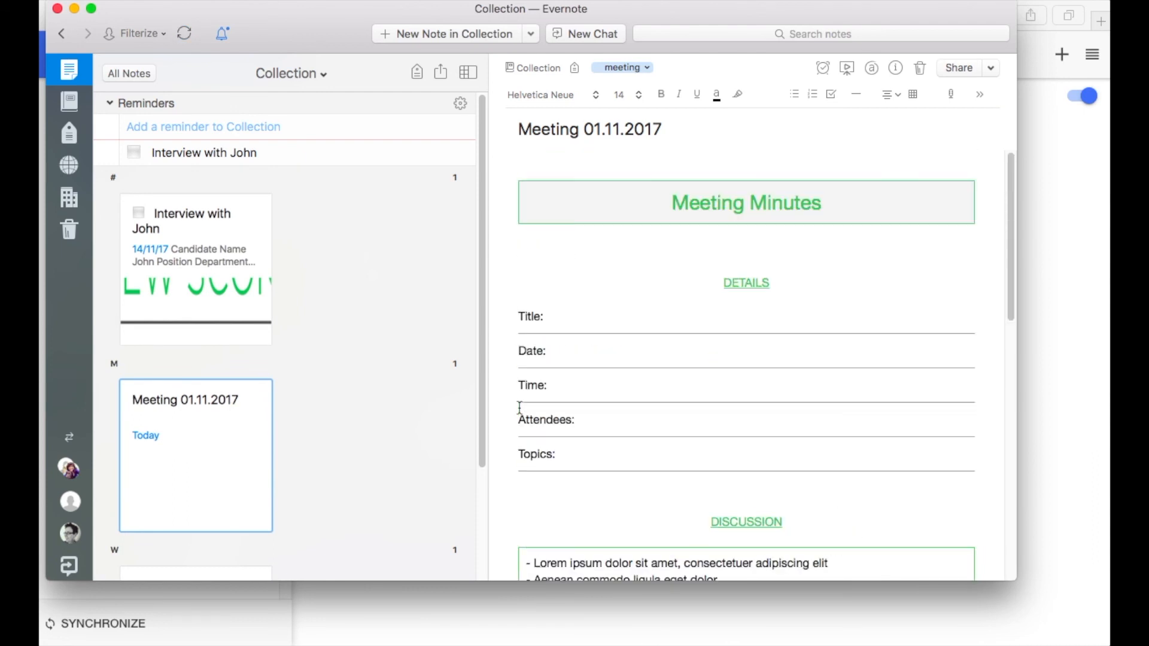